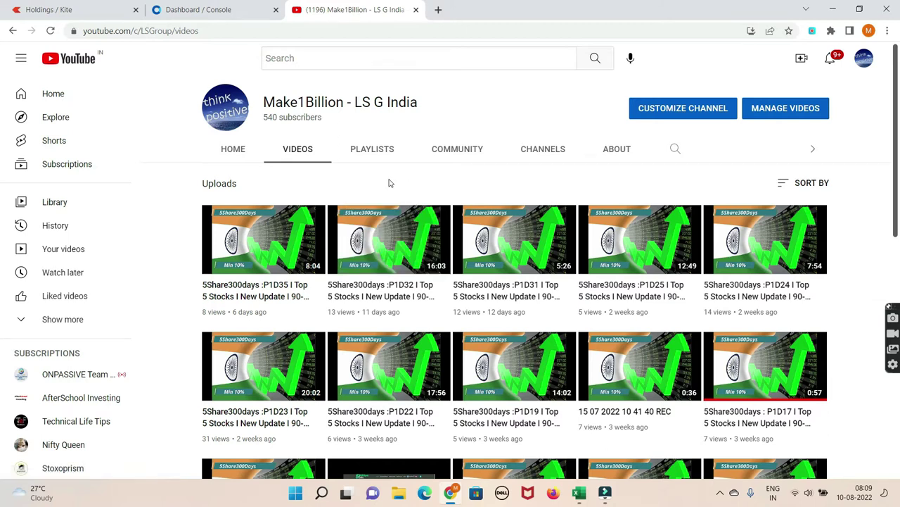
# - Switch to the Excel stock workbook and look over the filtered list up to its Sr.No. header
pyautogui.hotkey('alt', 'Tab')
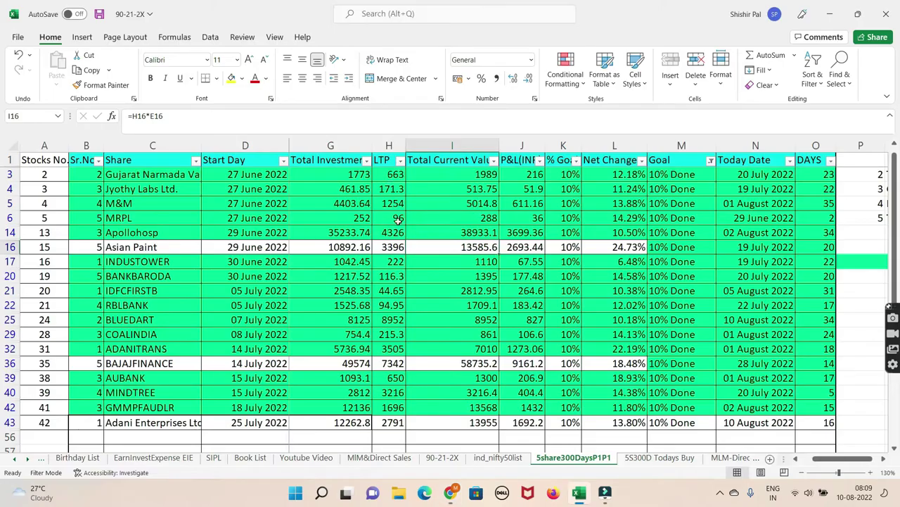
pyautogui.click(612, 202)
pyautogui.press('Up')
pyautogui.press('Up')
pyautogui.press('Down')
pyautogui.press('Left')
pyautogui.press('Left')
pyautogui.press('Left')
pyautogui.press('Left')
pyautogui.press('Left')
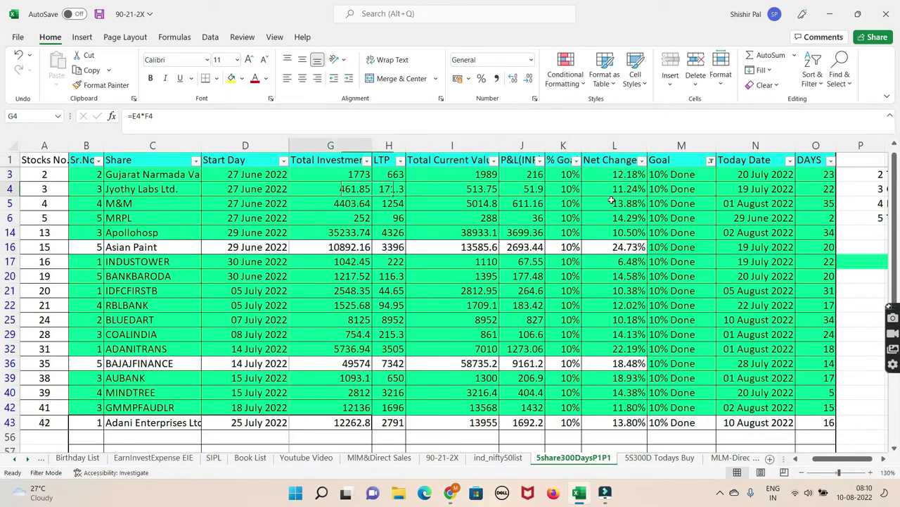
pyautogui.press('Left')
pyautogui.press('Left')
pyautogui.press('Left')
pyautogui.press('Left')
pyautogui.press('Left')
pyautogui.press('Up')
pyautogui.press('Up')
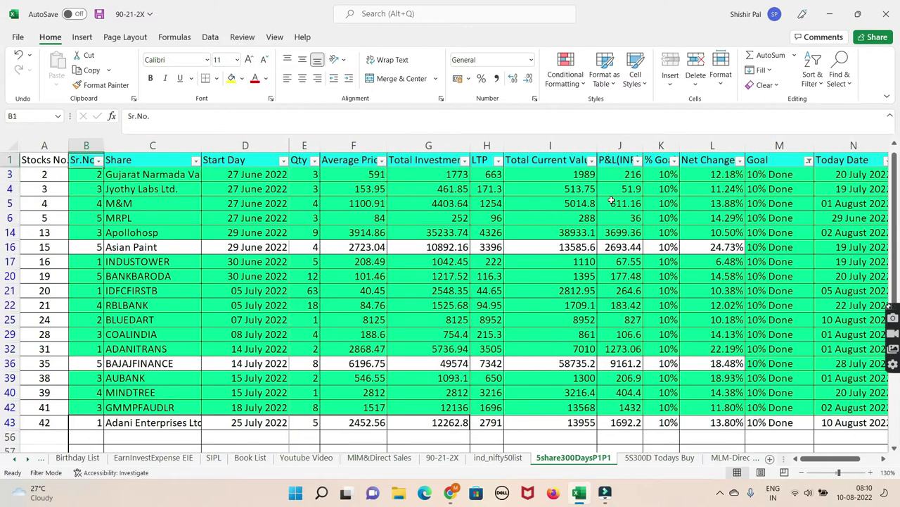
# - Examine the Asian Paint row across from the share name to the Goal column and back
pyautogui.press('Right')
pyautogui.press('Down')
pyautogui.press('Down')
pyautogui.press('Down')
pyautogui.press('Down')
pyautogui.press('Down')
pyautogui.press('Down')
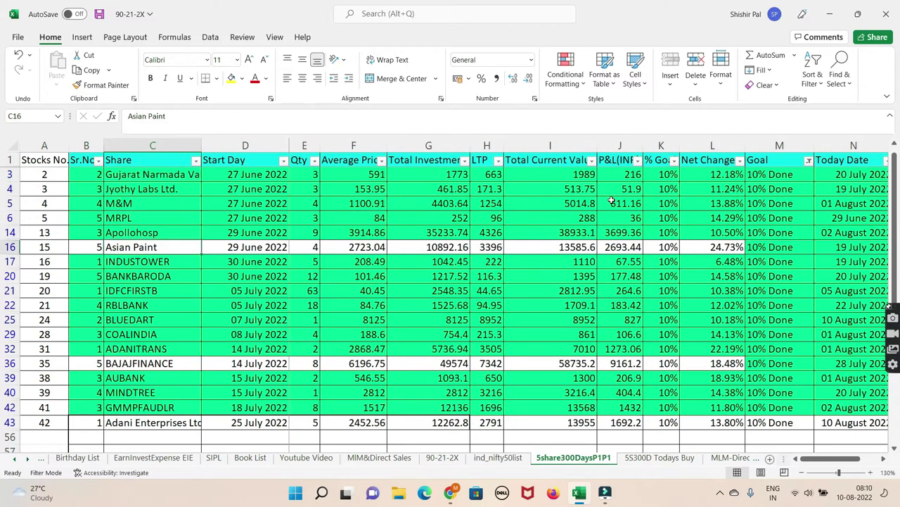
pyautogui.press('Right')
pyautogui.press('Right')
pyautogui.press('Right')
pyautogui.press('Right')
pyautogui.press('Right')
pyautogui.press('Right')
pyautogui.press('Right')
pyautogui.press('Right')
pyautogui.press('Right')
pyautogui.press('Right')
pyautogui.press('Left')
pyautogui.press('Left')
pyautogui.press('Left')
pyautogui.press('Left')
pyautogui.press('Left')
pyautogui.press('Left')
pyautogui.press('Left')
pyautogui.press('Left')
pyautogui.press('Left')
pyautogui.press('Left')
pyautogui.press('Left')
# - Examine the MINDTREE row across to the Goal column, including the net change of the last listed stocks
pyautogui.press('Down')
pyautogui.press('Down')
pyautogui.press('Down')
pyautogui.press('Down')
pyautogui.press('Down')
pyautogui.press('Down')
pyautogui.press('Down')
pyautogui.press('Down')
pyautogui.press('Down')
pyautogui.press('Down')
pyautogui.press('Right')
pyautogui.press('Right')
pyautogui.press('Right')
pyautogui.press('Right')
pyautogui.press('Right')
pyautogui.press('Right')
pyautogui.press('Right')
pyautogui.press('Right')
pyautogui.press('Right')
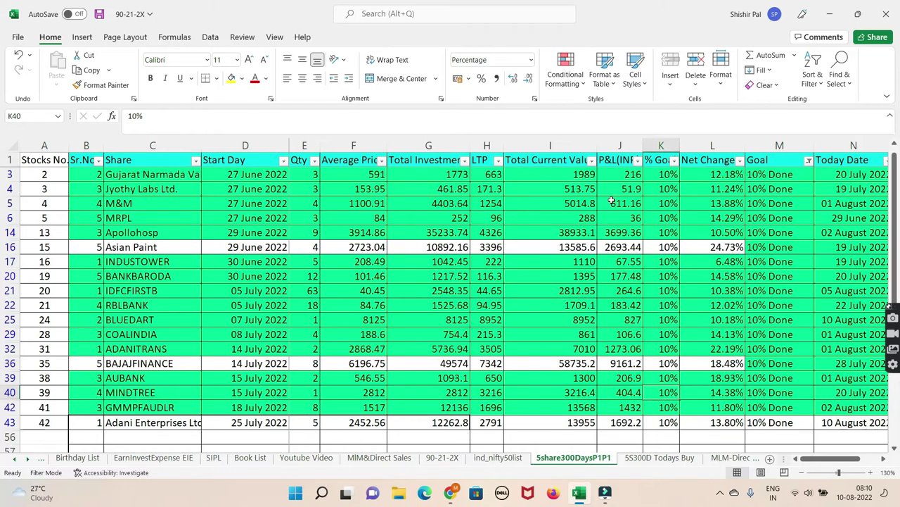
pyautogui.press('Right')
pyautogui.press('Right')
pyautogui.press('Down')
pyautogui.press('Down')
pyautogui.press('Left')
pyautogui.press('Up')
pyautogui.press('Up')
# - Examine the number of days each stock took to reach its goal, from Asian Paint down to GMMPFAUDLR
pyautogui.hotkey('ctrl', 'Up')
pyautogui.press('Down')
pyautogui.press('Down')
pyautogui.press('Down')
pyautogui.press('Down')
pyautogui.press('Down')
pyautogui.press('Down')
pyautogui.press('Right')
pyautogui.press('Right')
pyautogui.press('Right')
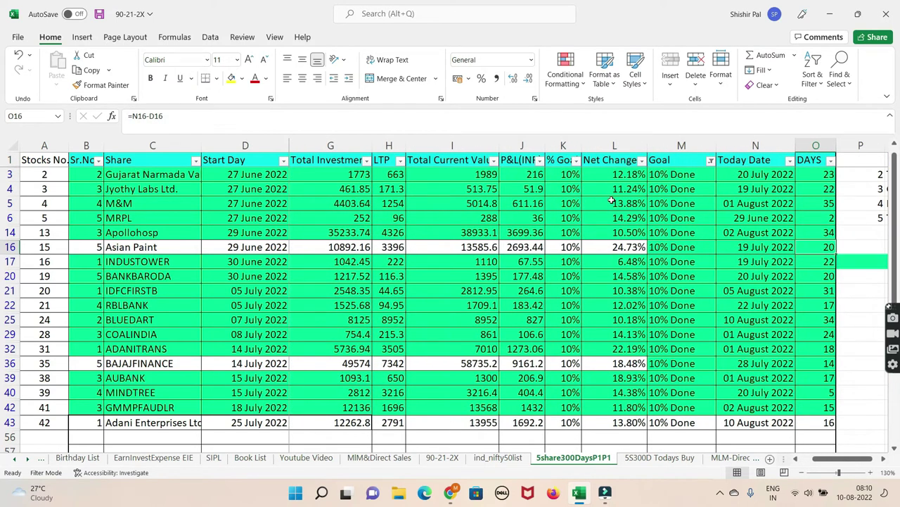
pyautogui.press('Down')
pyautogui.press('Down')
pyautogui.press('Down')
pyautogui.press('Down')
pyautogui.press('Down')
pyautogui.press('Down')
pyautogui.press('Down')
pyautogui.press('Down')
pyautogui.press('Down')
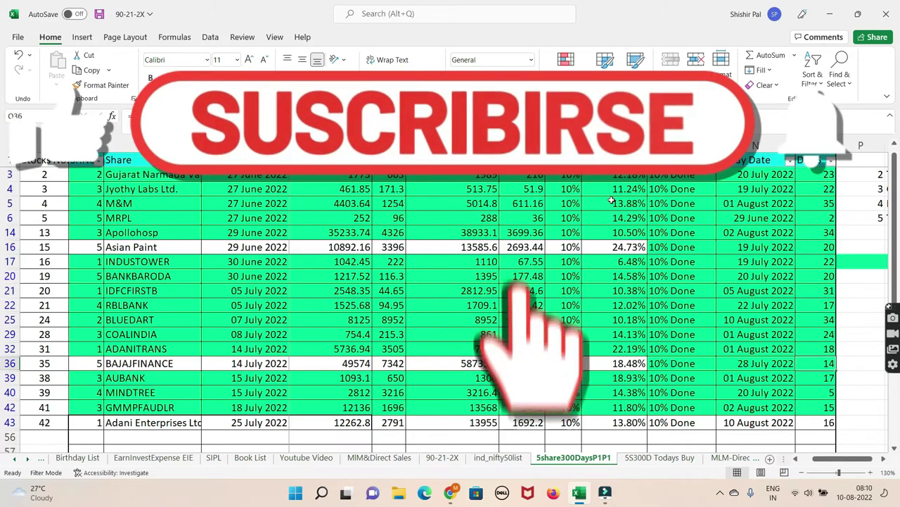
pyautogui.press('Up')
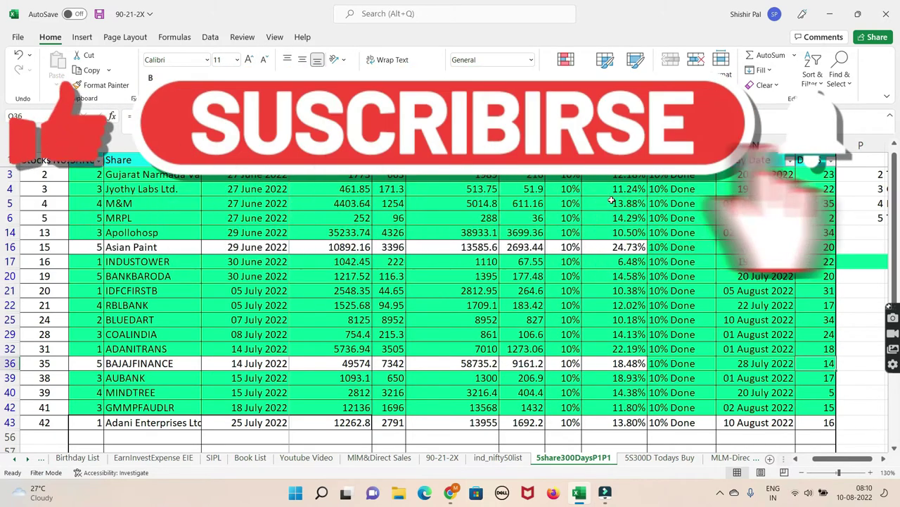
pyautogui.press('Down')
pyautogui.press('Down')
pyautogui.press('Down')
pyautogui.press('Down')
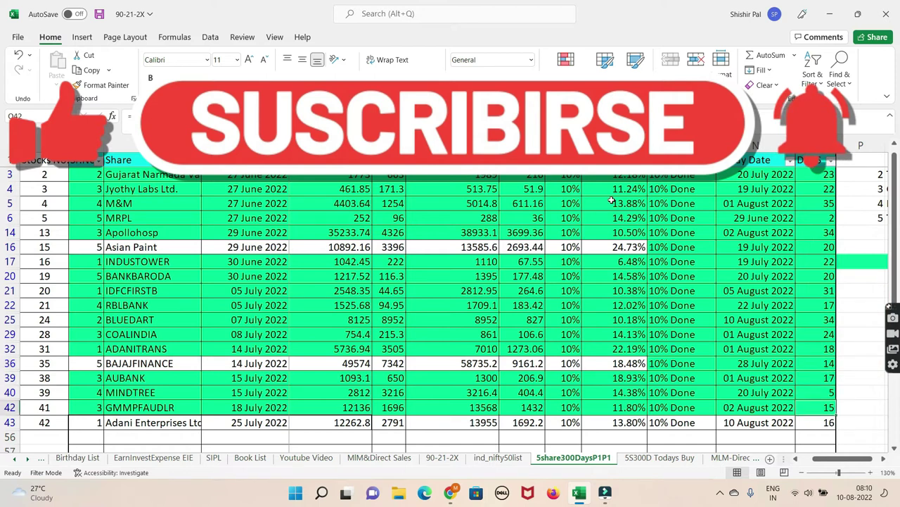
# - Examine the Today Date entries from the Adani Enterprises row up through the whole filtered list
pyautogui.press('Left')
pyautogui.press('Left')
pyautogui.press('Right')
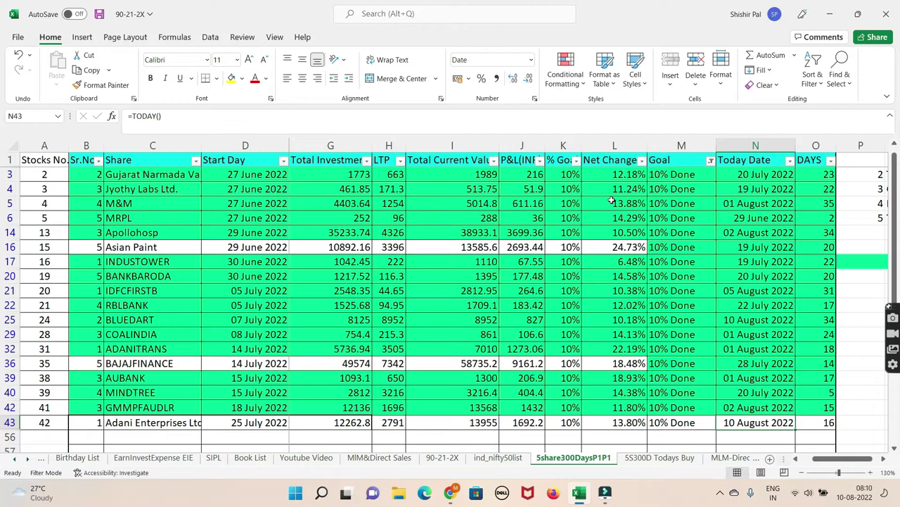
pyautogui.press('Left')
pyautogui.press('Right')
pyautogui.press('Up')
pyautogui.press('Down')
pyautogui.press('Right')
pyautogui.press('Up')
pyautogui.press('Down')
pyautogui.press('Left')
pyautogui.press('Up')
pyautogui.press('Up')
pyautogui.press('Down')
pyautogui.press('Down')
pyautogui.press('Up')
pyautogui.press('Up')
pyautogui.press('Up')
pyautogui.press('Up')
pyautogui.press('Up')
pyautogui.press('Up')
pyautogui.press('Up')
pyautogui.press('Up')
pyautogui.press('Up')
pyautogui.press('Up')
pyautogui.press('Up')
pyautogui.press('Up')
pyautogui.press('Up')
pyautogui.press('Up')
pyautogui.press('Up')
pyautogui.press('Up')
pyautogui.press('Up')
pyautogui.press('Up')
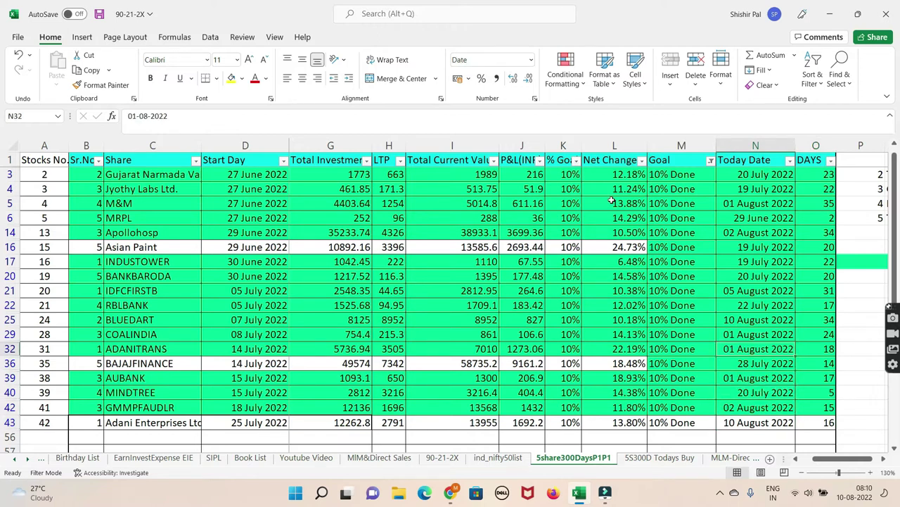
# - Remove the 10% Done restriction from the Goal column's filter so that all stocks are listed
pyautogui.press('Left')
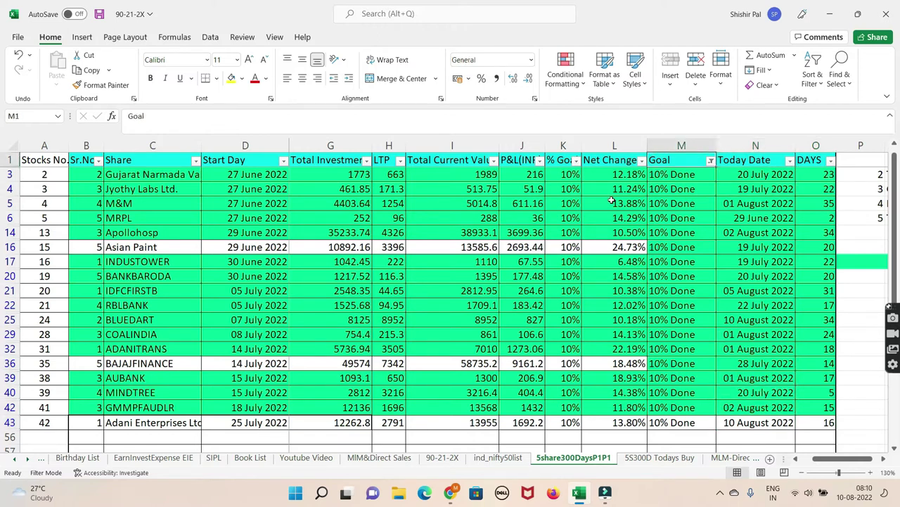
pyautogui.press('Left')
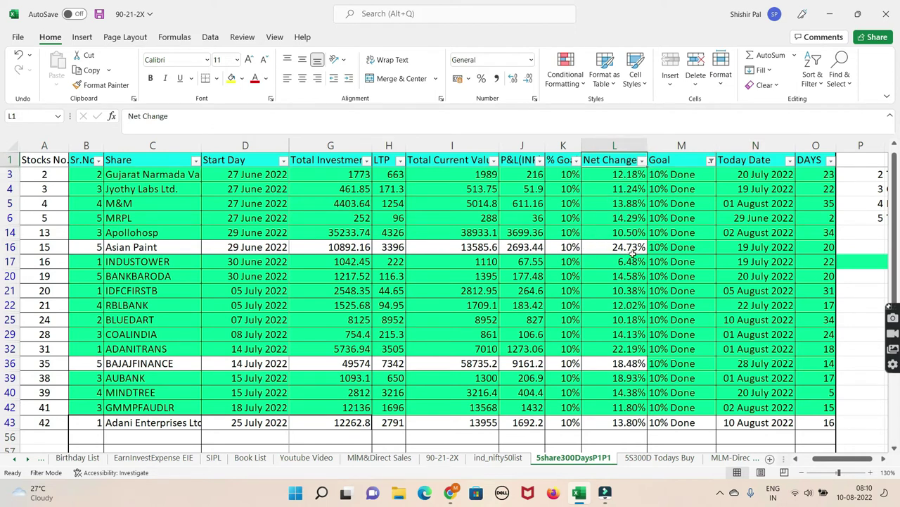
pyautogui.click(711, 161)
pyautogui.click(591, 299)
pyautogui.click(644, 411)
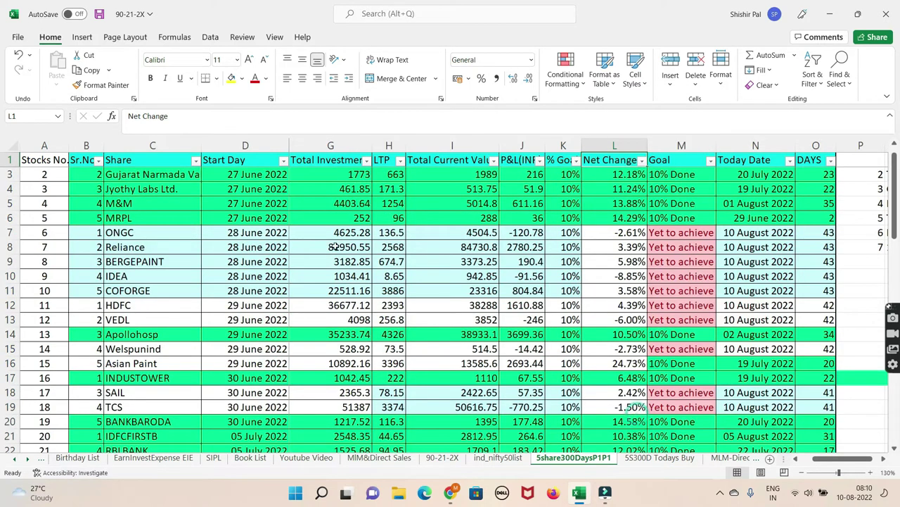
# - Examine the start day, quantity, average price and current value of the first stocks in the full list
pyautogui.click(209, 224)
pyautogui.press('Up')
pyautogui.press('Up')
pyautogui.press('Up')
pyautogui.press('Up')
pyautogui.press('Up')
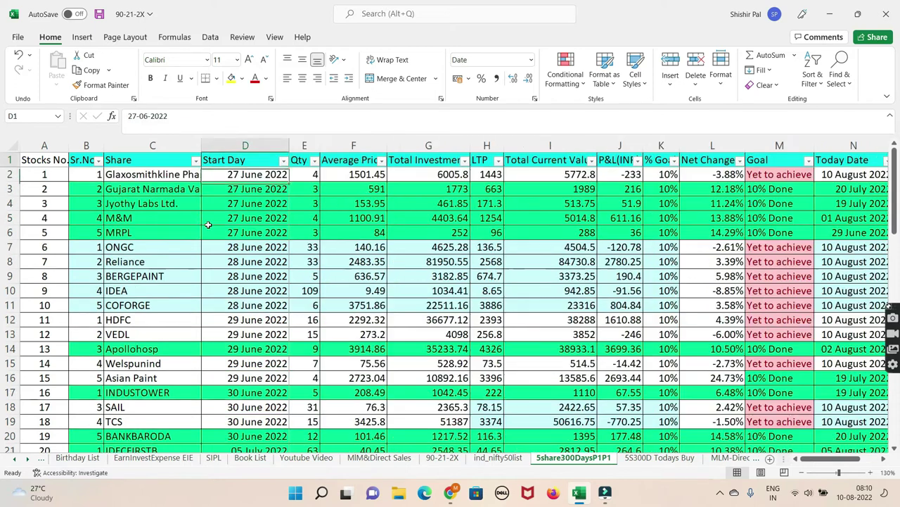
pyautogui.press('Down')
pyautogui.press('Right')
pyautogui.press('Right')
pyautogui.press('Right')
pyautogui.press('Right')
pyautogui.press('Right')
pyautogui.press('Left')
pyautogui.press('Left')
pyautogui.press('Left')
pyautogui.press('Down')
pyautogui.press('Down')
pyautogui.press('Down')
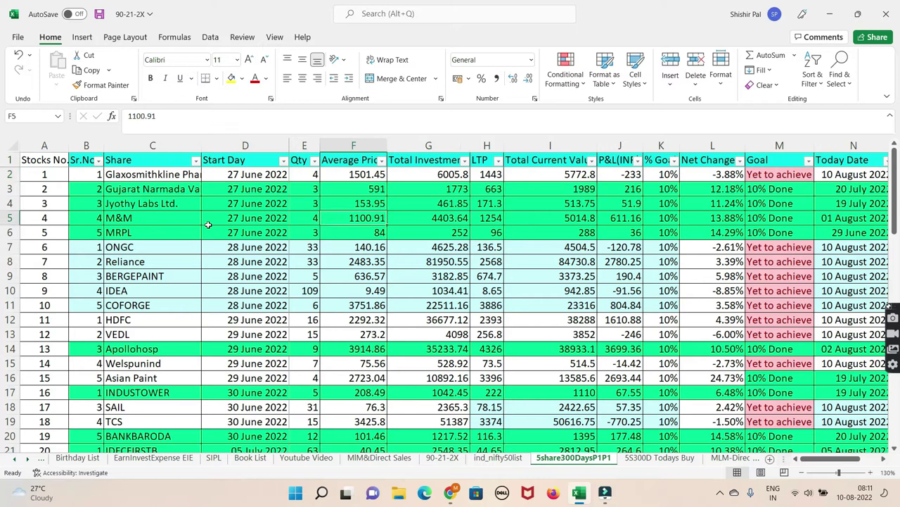
# - Examine the Glaxosmithkline row from its total investment across to the goal status, Today Date and days held
pyautogui.press('Right')
pyautogui.press('Up')
pyautogui.press('Up')
pyautogui.press('Up')
pyautogui.press('Right')
pyautogui.press('Right')
pyautogui.press('Right')
pyautogui.press('Right')
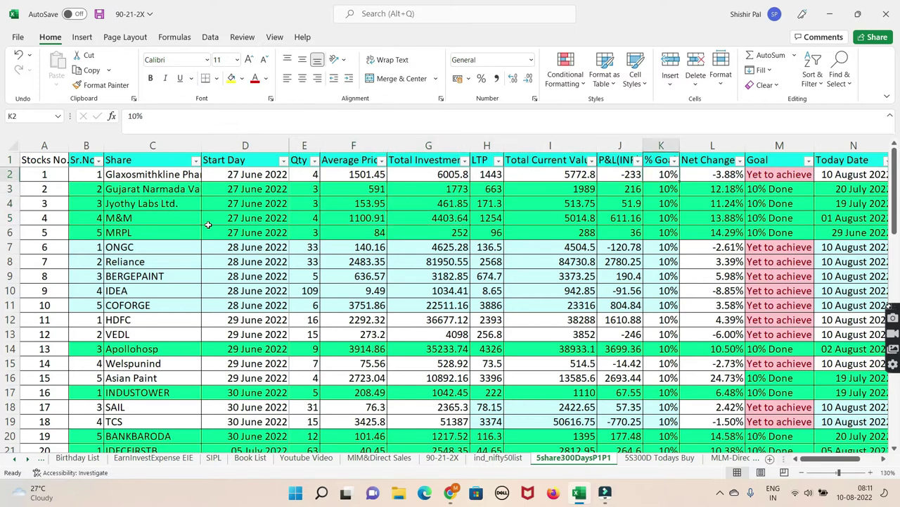
pyautogui.press('Right')
pyautogui.press('Right')
pyautogui.press('Right')
pyautogui.press('Right')
pyautogui.press('Right')
pyautogui.press('Right')
pyautogui.press('Left')
pyautogui.press('Left')
pyautogui.press('Left')
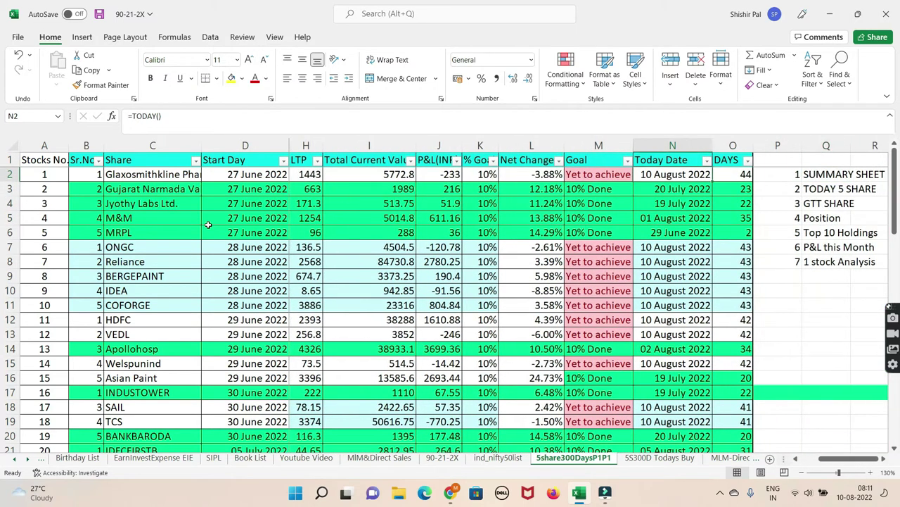
# - Examine Glaxosmithkline's last traded price, current value, profit or loss and net change alongside its goal status and Today Date
pyautogui.press('Right')
pyautogui.press('Left')
pyautogui.press('Left')
pyautogui.press('Right')
pyautogui.press('Right')
pyautogui.press('Left')
pyautogui.press('Left')
pyautogui.press('Left')
pyautogui.press('Left')
pyautogui.press('Left')
pyautogui.press('Left')
pyautogui.press('Left')
pyautogui.press('Right')
pyautogui.press('Right')
pyautogui.press('Right')
pyautogui.press('Right')
pyautogui.press('Right')
pyautogui.press('Right')
# - Examine the stock number, share name, start day, quantity and average price in the Glaxosmithkline row
pyautogui.press('Left')
pyautogui.press('Left')
pyautogui.press('Left')
pyautogui.press('Left')
pyautogui.press('Left')
pyautogui.press('Left')
pyautogui.press('Left')
pyautogui.press('Left')
pyautogui.press('Left')
pyautogui.press('Left')
pyautogui.press('Left')
pyautogui.press('Left')
pyautogui.press('Left')
pyautogui.press('Right')
pyautogui.press('Right')
pyautogui.press('Right')
pyautogui.press('Down')
pyautogui.press('Up')
pyautogui.press('Up')
pyautogui.press('Down')
pyautogui.press('Down')
pyautogui.press('Up')
pyautogui.press('Right')
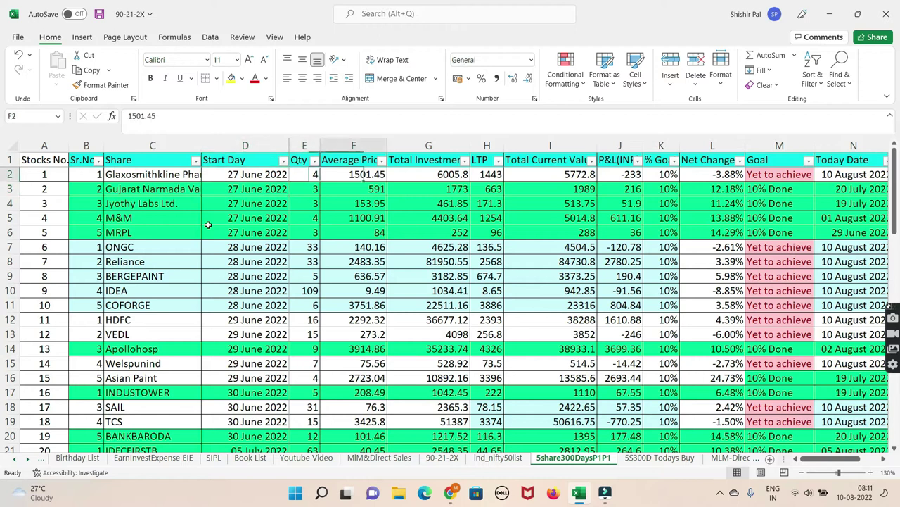
# - Examine how Glaxosmithkline's quantity, investment and current value lead to its P&L and Net Change percentage
pyautogui.press('Right')
pyautogui.press('Right')
pyautogui.press('Right')
pyautogui.press('Right')
pyautogui.press('Right')
pyautogui.press('Right')
pyautogui.press('Right')
pyautogui.press('Right')
pyautogui.press('Right')
pyautogui.press('Right')
pyautogui.press('Right')
pyautogui.press('Right')
pyautogui.press('Left')
pyautogui.press('Left')
pyautogui.press('Left')
pyautogui.press('Left')
pyautogui.press('Left')
pyautogui.press('Left')
pyautogui.press('Left')
pyautogui.press('Left')
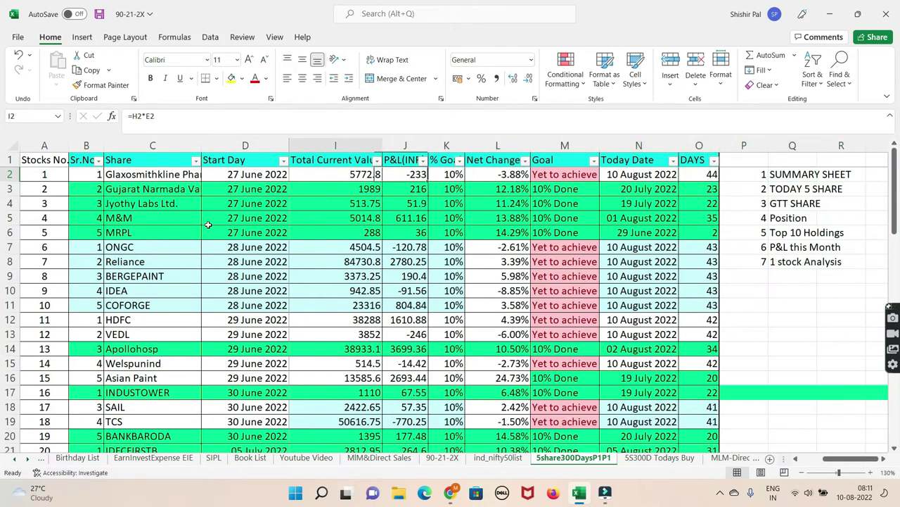
pyautogui.press('Left')
pyautogui.press('Left')
pyautogui.press('Left')
pyautogui.press('Left')
pyautogui.press('Right')
pyautogui.press('Right')
pyautogui.press('Right')
pyautogui.press('Right')
pyautogui.press('Right')
pyautogui.press('Right')
pyautogui.press('Right')
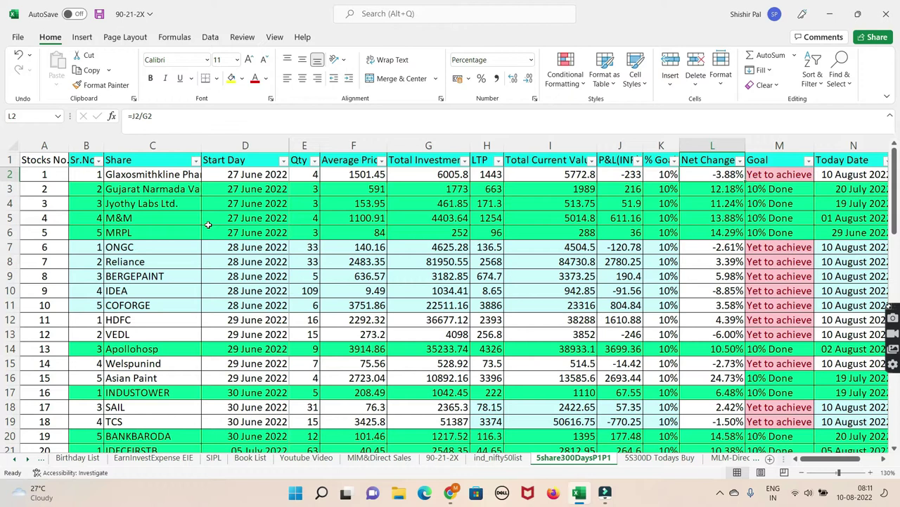
# - Examine the Gujarat Narmada row from its net change back through the prices and quantity to the share name
pyautogui.press('Down')
pyautogui.press('Left')
pyautogui.press('Left')
pyautogui.press('Left')
pyautogui.press('Left')
pyautogui.press('Left')
pyautogui.press('Left')
pyautogui.press('Left')
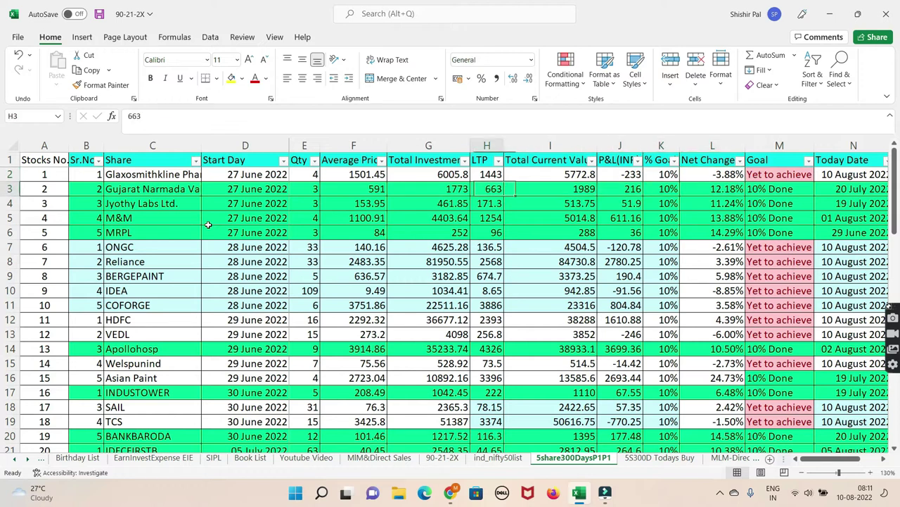
pyautogui.press('Left')
pyautogui.press('Left')
pyautogui.press('Left')
# - Examine the Start Day entries from the Glaxosmithkline row down to BERGEPAINT
pyautogui.press('Up')
pyautogui.press('Right')
pyautogui.press('Right')
pyautogui.press('Down')
pyautogui.press('Down')
pyautogui.press('Down')
pyautogui.press('Down')
pyautogui.press('Down')
pyautogui.press('Down')
pyautogui.press('Down')
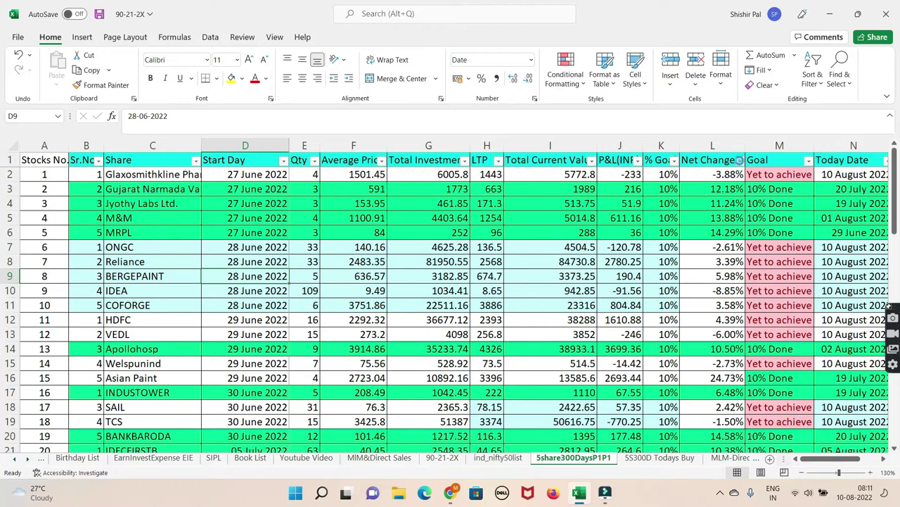
# - Filter the Net Change column to show only the -21.22% and -8.85% values
pyautogui.click(739, 160)
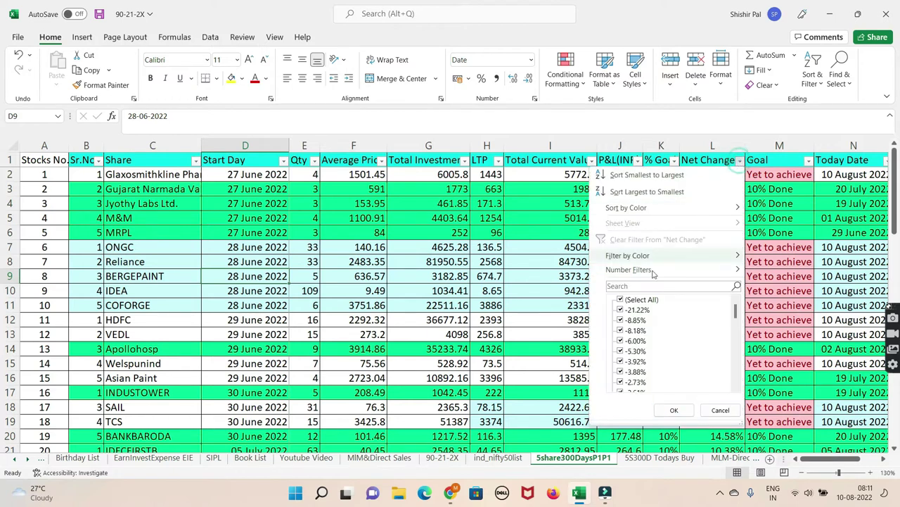
pyautogui.click(621, 299)
pyautogui.click(619, 310)
pyautogui.click(620, 320)
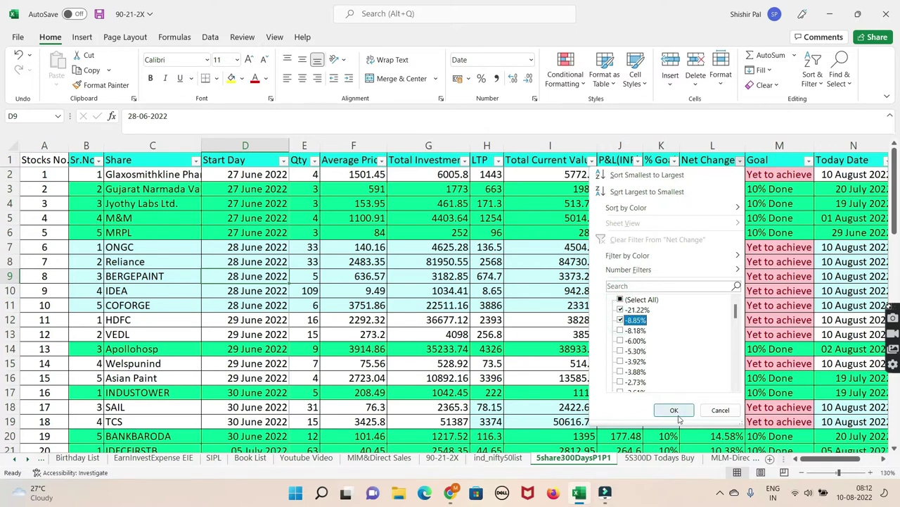
pyautogui.click(675, 412)
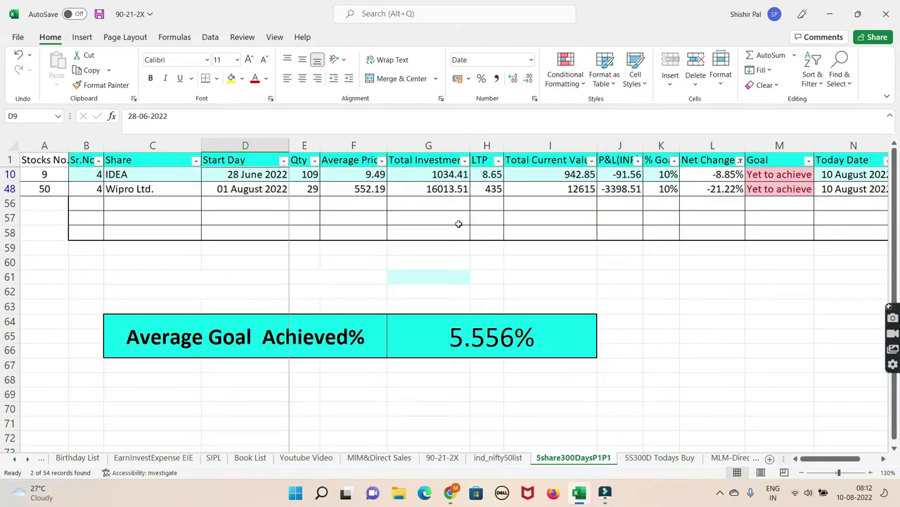
# - Examine the Wipro Ltd. row from its share name and prices across to the P&L and Net Change percentage
pyautogui.click(433, 205)
pyautogui.press('Up')
pyautogui.press('Up')
pyautogui.press('Up')
pyautogui.press('Down')
pyautogui.press('Down')
pyautogui.press('Left')
pyautogui.press('Left')
pyautogui.press('Left')
pyautogui.press('Left')
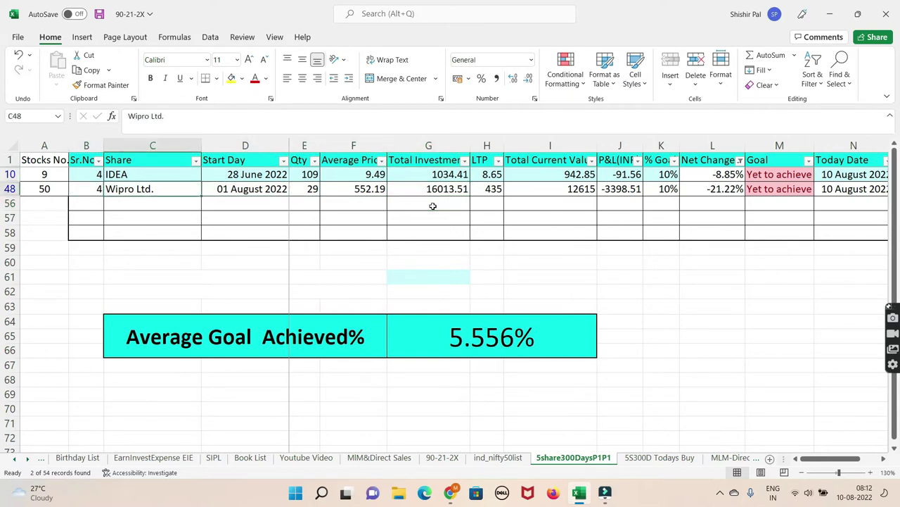
pyautogui.press('Right')
pyautogui.press('Right')
pyautogui.press('Right')
pyautogui.press('Right')
pyautogui.press('Right')
pyautogui.press('Right')
pyautogui.press('Right')
pyautogui.press('Right')
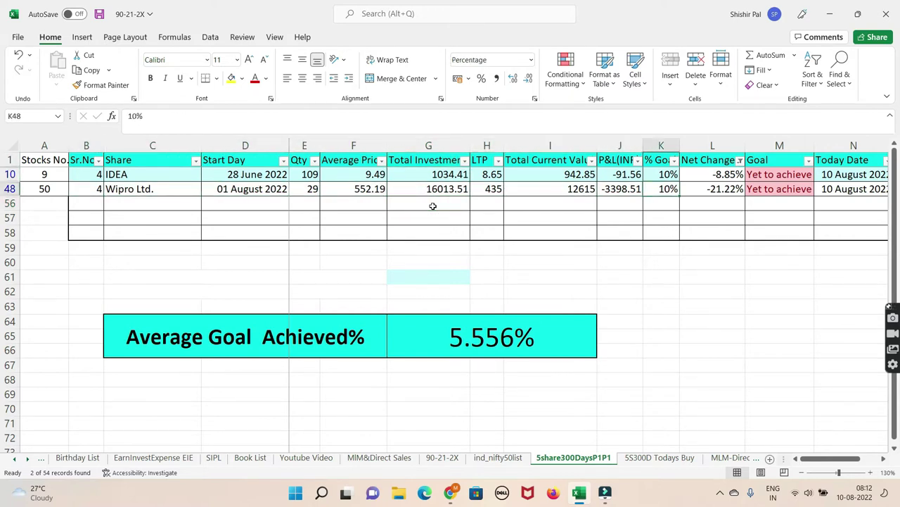
pyautogui.press('Right')
pyautogui.press('Down')
pyautogui.press('Up')
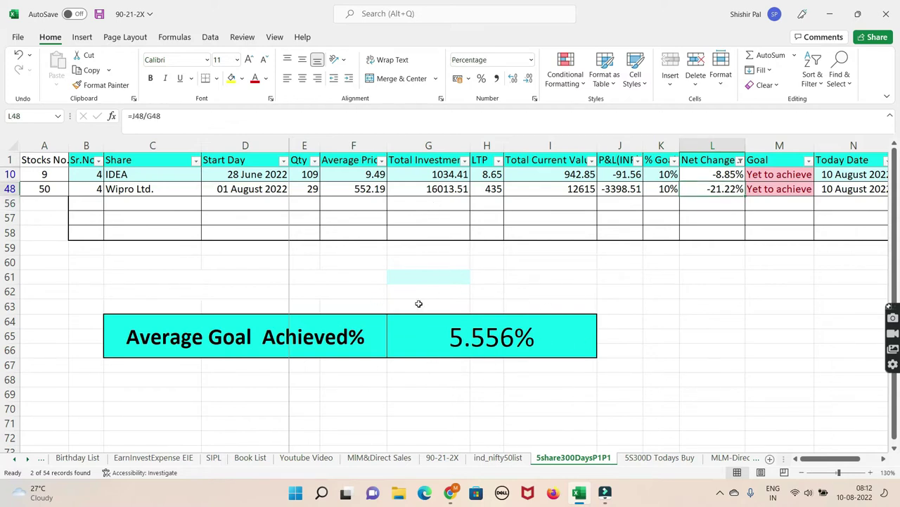
# - Compare the Total Current Value entries of the filtered IDEA and Wipro Ltd. rows
pyautogui.click(529, 289)
pyautogui.press('Up')
pyautogui.press('Up')
pyautogui.press('Up')
pyautogui.press('Up')
pyautogui.press('Up')
pyautogui.press('Up')
pyautogui.press('Up')
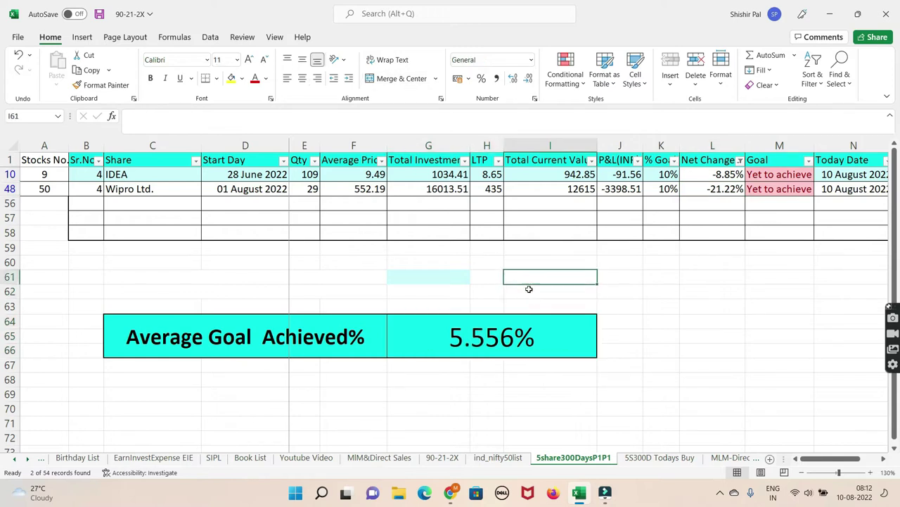
pyautogui.press('Up')
pyautogui.press('Up')
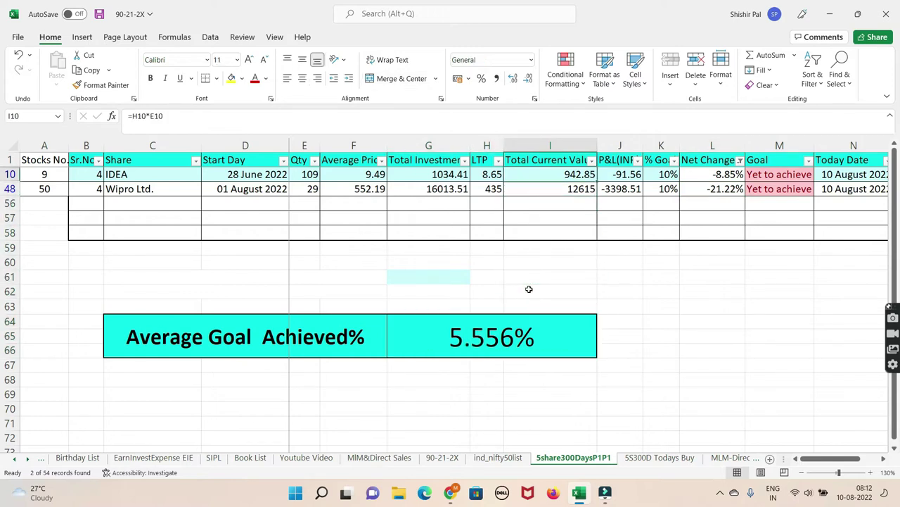
pyautogui.press('Down')
pyautogui.press('Down')
pyautogui.press('Up')
pyautogui.press('Up')
pyautogui.press('Down')
pyautogui.press('Down')
# - Compare the Net Change percentages of Wipro Ltd. and IDEA in the filtered list
pyautogui.press('Right')
pyautogui.press('Right')
pyautogui.press('Right')
pyautogui.press('Down')
pyautogui.press('Down')
pyautogui.press('Up')
pyautogui.press('Up')
pyautogui.press('Up')
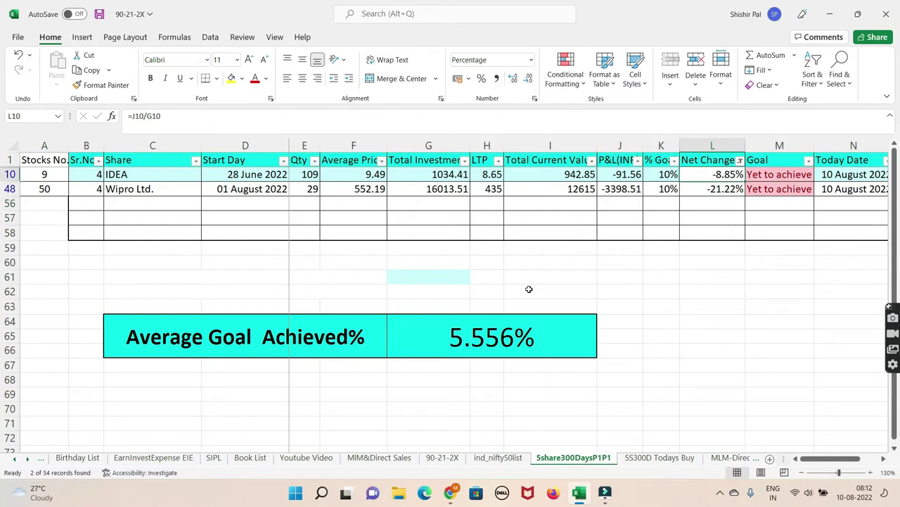
# - Recheck the two lowest Net Change values row by row in the filtered list
pyautogui.press('Down')
pyautogui.press('Down')
pyautogui.press('Up')
pyautogui.press('Up')
pyautogui.press('Down')
pyautogui.press('Up')
pyautogui.press('Down')
pyautogui.press('Up')
# - Change the Net Change filter to show only the 7.80% and 8.37% values
pyautogui.click(740, 160)
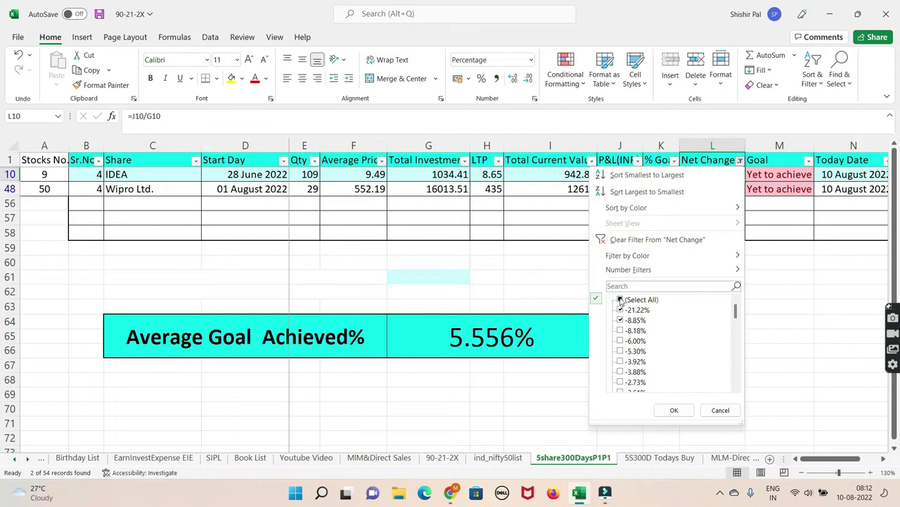
pyautogui.click(620, 300)
pyautogui.click(620, 299)
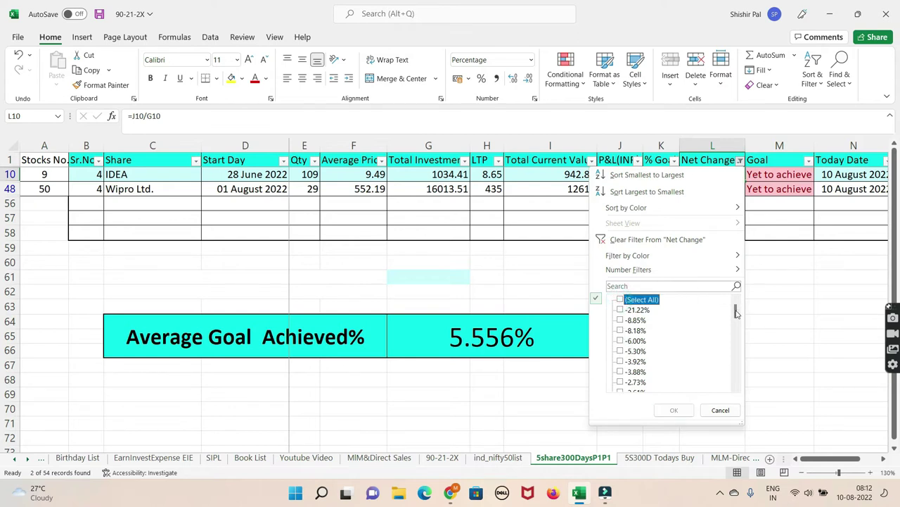
pyautogui.moveTo(737, 312); pyautogui.dragTo(738, 356)
pyautogui.click(623, 341)
pyautogui.click(620, 330)
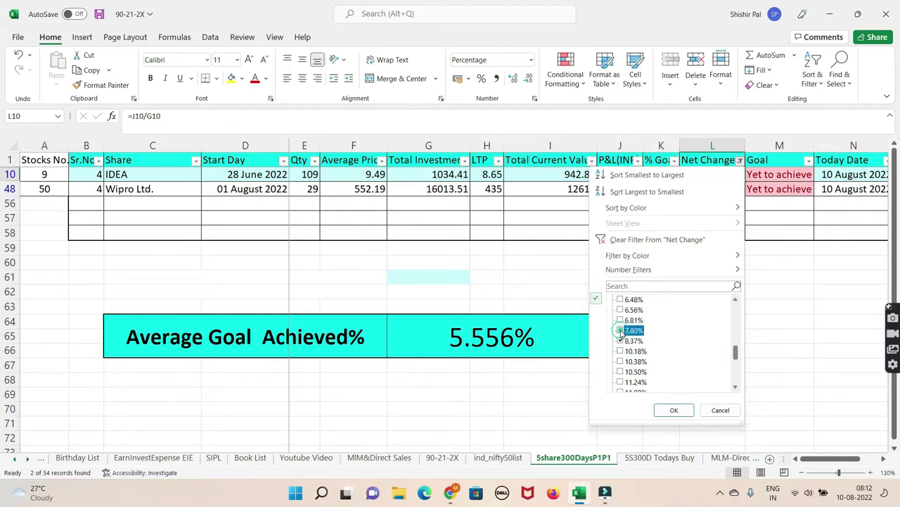
pyautogui.click(675, 410)
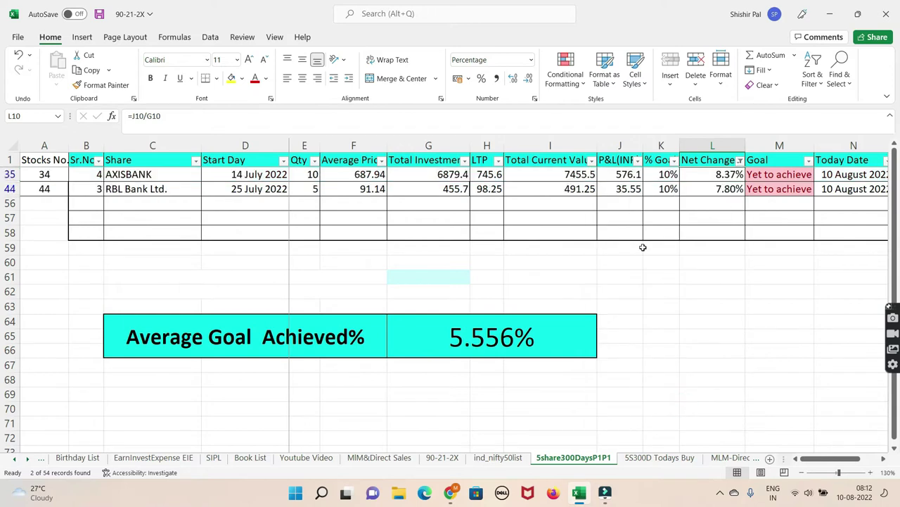
# - Examine the AXISBANK and RBL Bank Ltd. rows across Total Current Value, P&L and % Goal
pyautogui.click(560, 203)
pyautogui.press('Up')
pyautogui.press('Up')
pyautogui.press('Up')
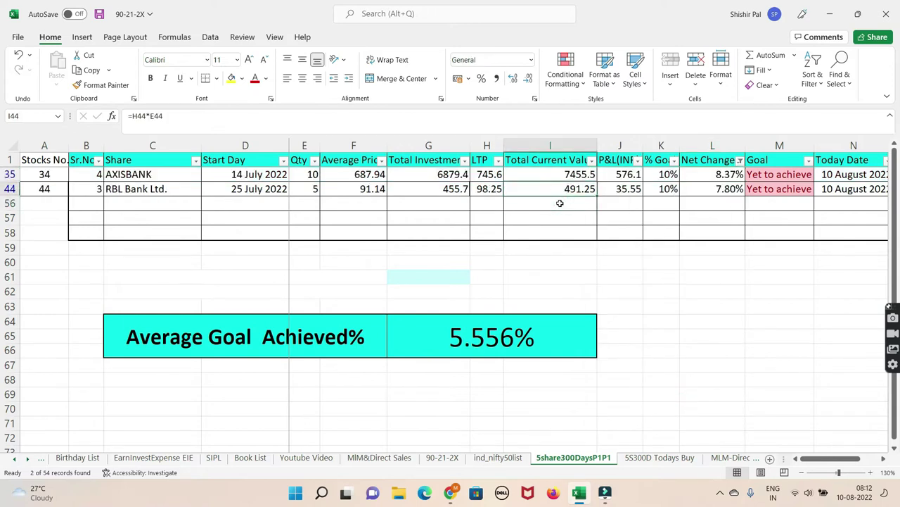
pyautogui.press('Down')
pyautogui.press('Down')
pyautogui.press('Right')
pyautogui.press('Right')
pyautogui.press('Up')
pyautogui.press('Left')
pyautogui.press('Left')
# - Compare the Total Current Value entries of AXISBANK and RBL Bank Ltd
pyautogui.press('Down')
pyautogui.press('Up')
pyautogui.press('Down')
pyautogui.press('Up')
pyautogui.press('Down')
pyautogui.press('Up')
# - Compare the Net Change percentages of AXISBANK and RBL Bank Ltd
pyautogui.press('Right')
pyautogui.press('Right')
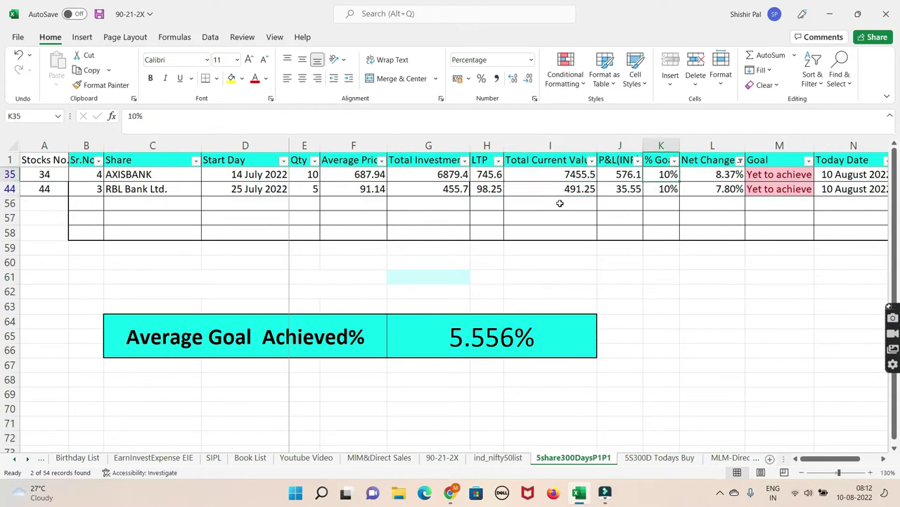
pyautogui.press('Right')
pyautogui.press('Down')
pyautogui.press('Up')
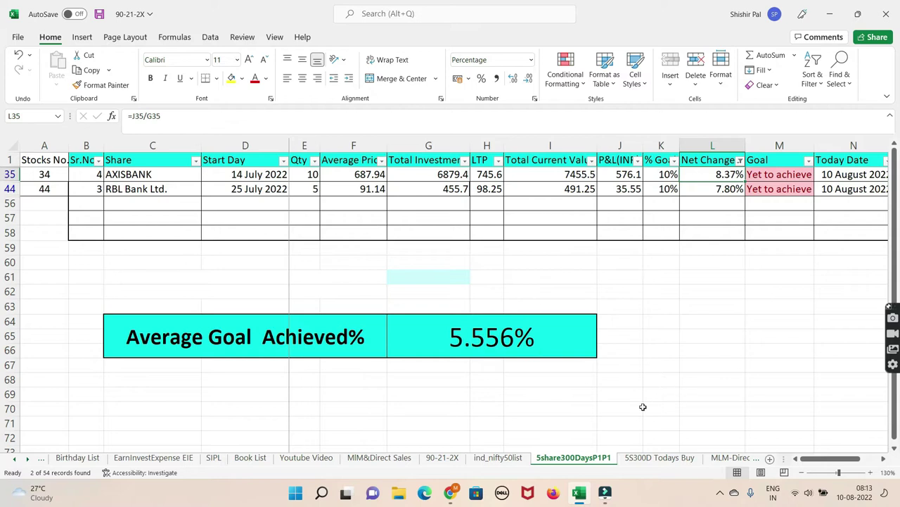
# - Undo the Net Change filters to bring back the full stock list
pyautogui.hotkey('ctrl', 'z')
pyautogui.hotkey('ctrl', 'z')
pyautogui.hotkey('ctrl', 'z')
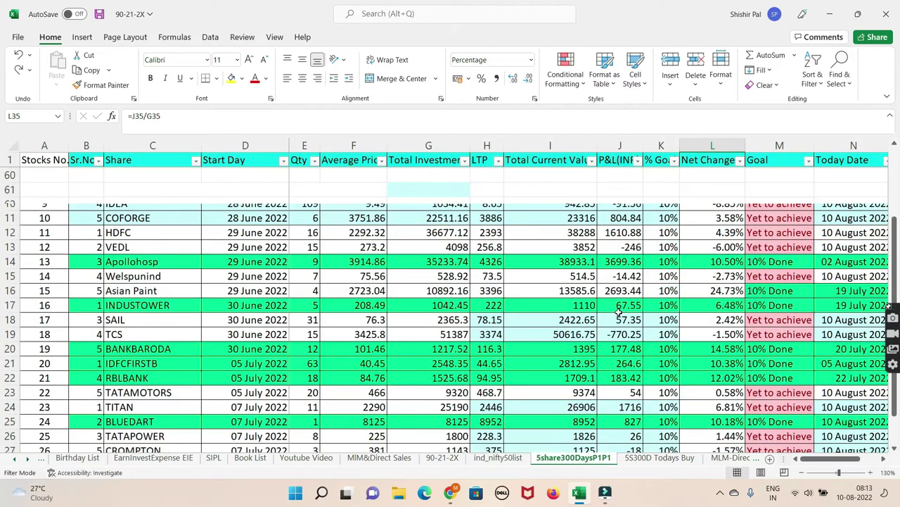
# - Undo the cleared row 92 entries on the 5S300D Todays Buy sheet: Sr.No. 1, Mahindra & Mahindra Ltd., 08 August 2022, Qty 3
pyautogui.hotkey('ctrl', 'z')
pyautogui.hotkey('ctrl', 'pagedown')
pyautogui.hotkey('ctrl', 'z')
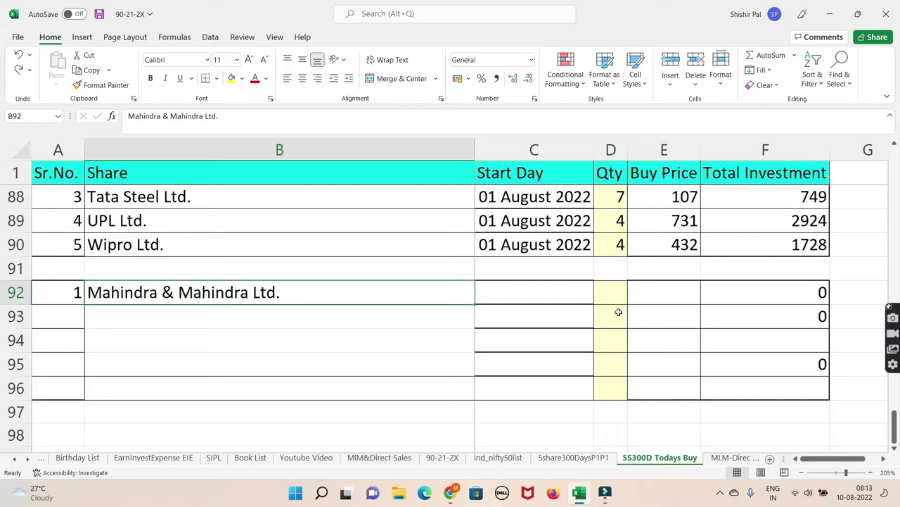
pyautogui.hotkey('ctrl', 'z')
pyautogui.hotkey('ctrl', 'z')
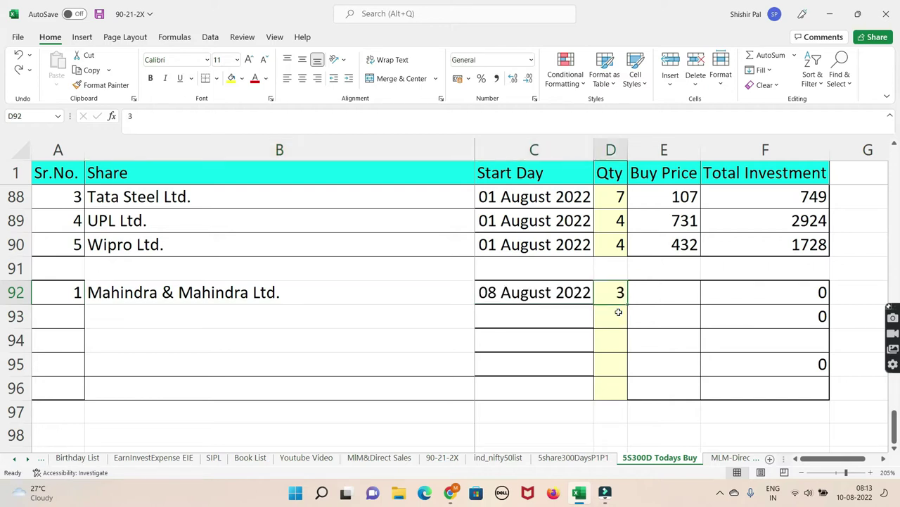
# - Try changing the Mahindra & Mahindra Ltd. Start Day in row 92 to 10-08-2022 and copying it
pyautogui.click(509, 288)
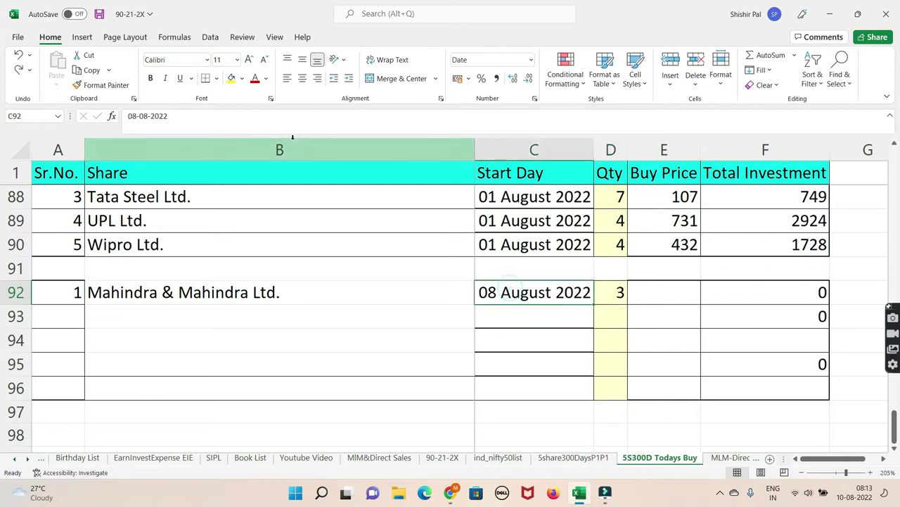
pyautogui.click(134, 116)
pyautogui.press('Delete')
pyautogui.press('BackSpace')
pyautogui.write('10')
pyautogui.press('Return')
pyautogui.press('Up')
pyautogui.hotkey('ctrl', 'c')
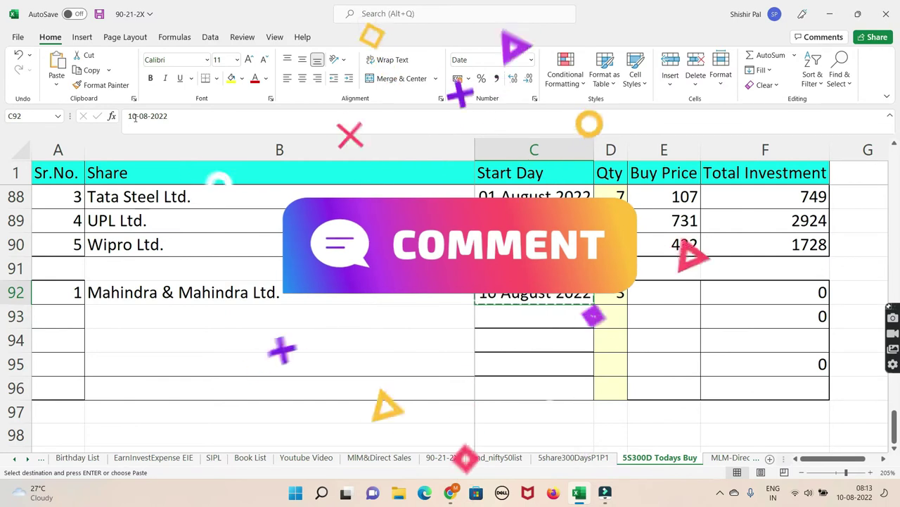
pyautogui.press('Escape')
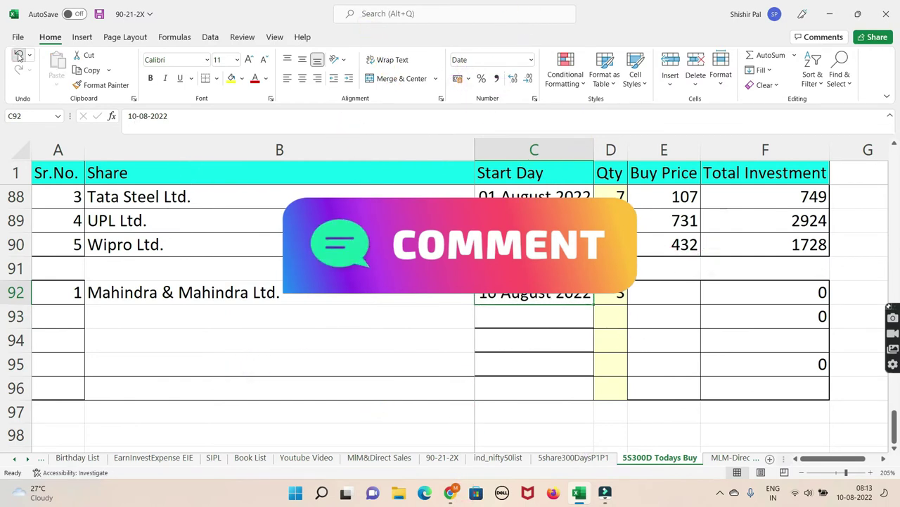
# - Undo the Start Day change in row 92 and restore the row's Buy Price of 435
pyautogui.click(19, 56)
pyautogui.click(19, 56)
pyautogui.click(19, 57)
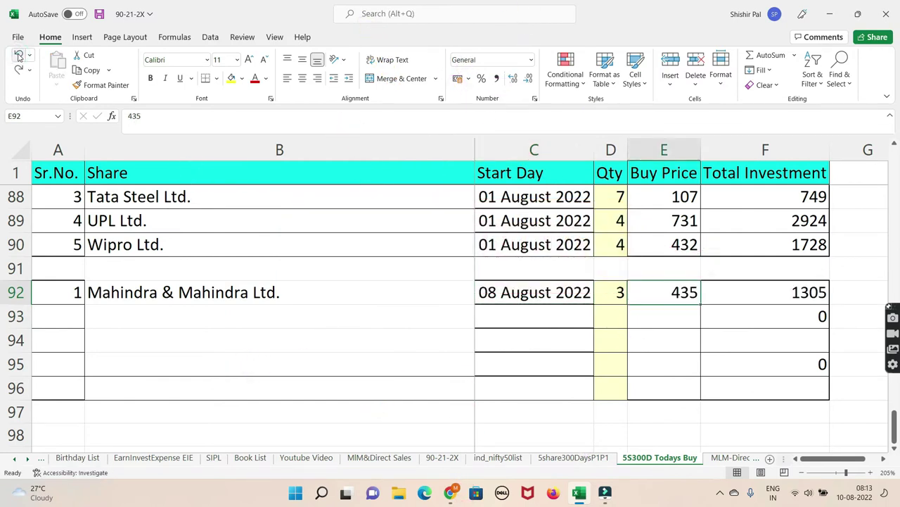
# - Undo the cleared row 93 entries: Sr.No. 2, State Bank of India, 08 August 2022, Qty 4, Buy Price 520
pyautogui.click(19, 56)
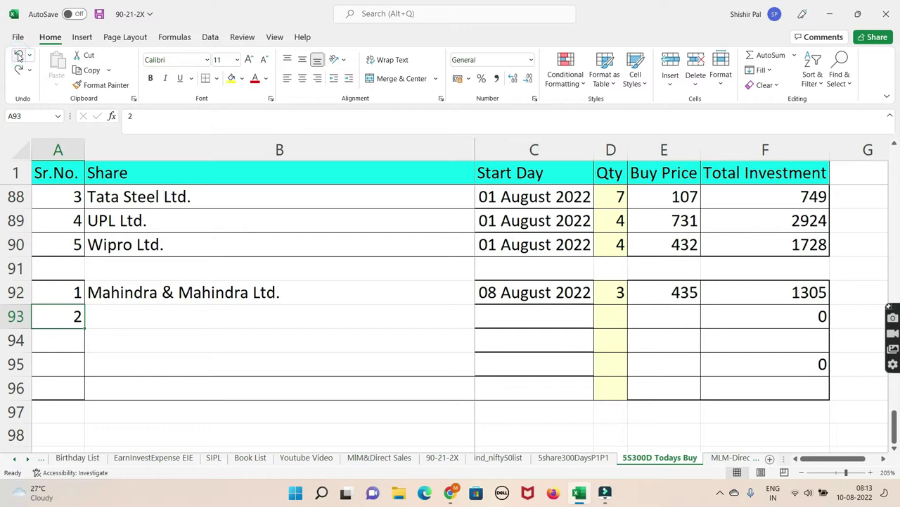
pyautogui.click(19, 56)
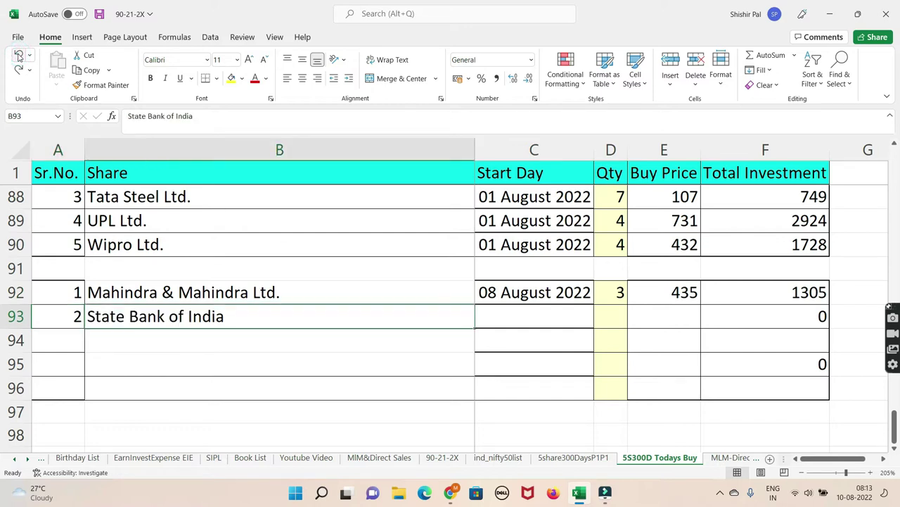
pyautogui.click(19, 56)
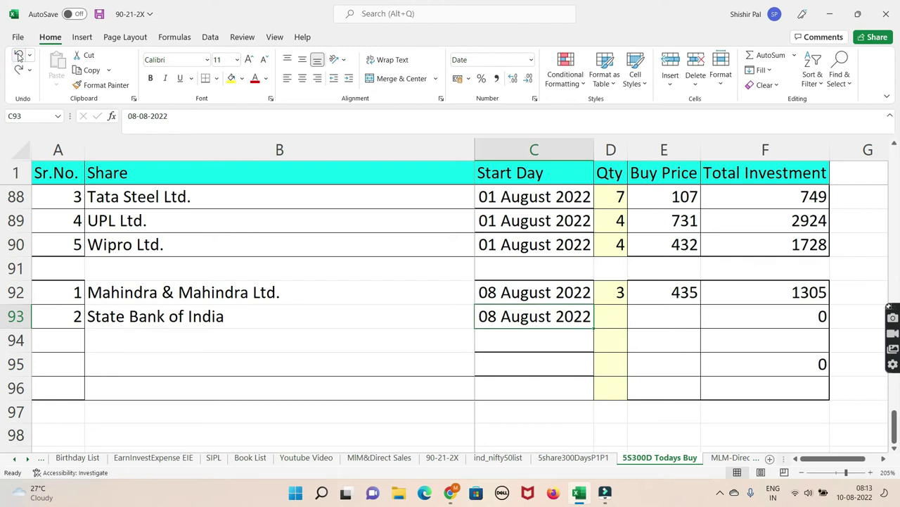
pyautogui.click(19, 56)
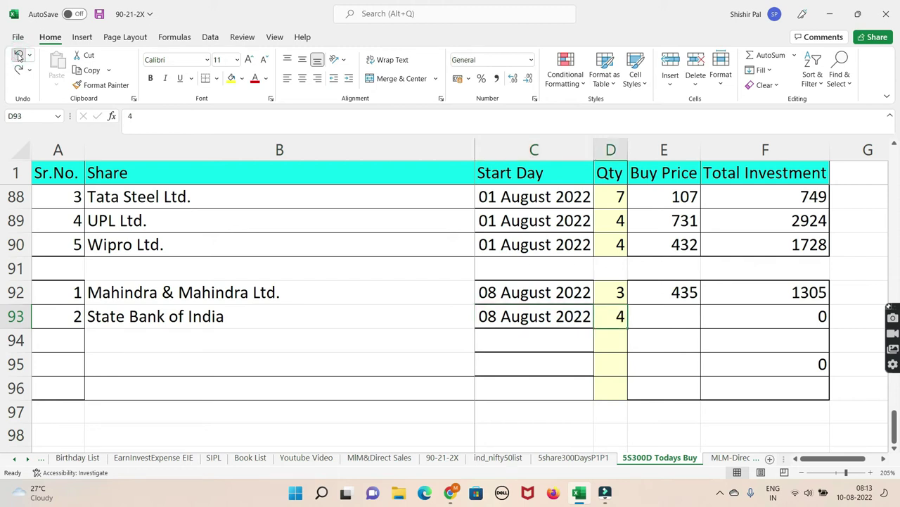
pyautogui.click(19, 56)
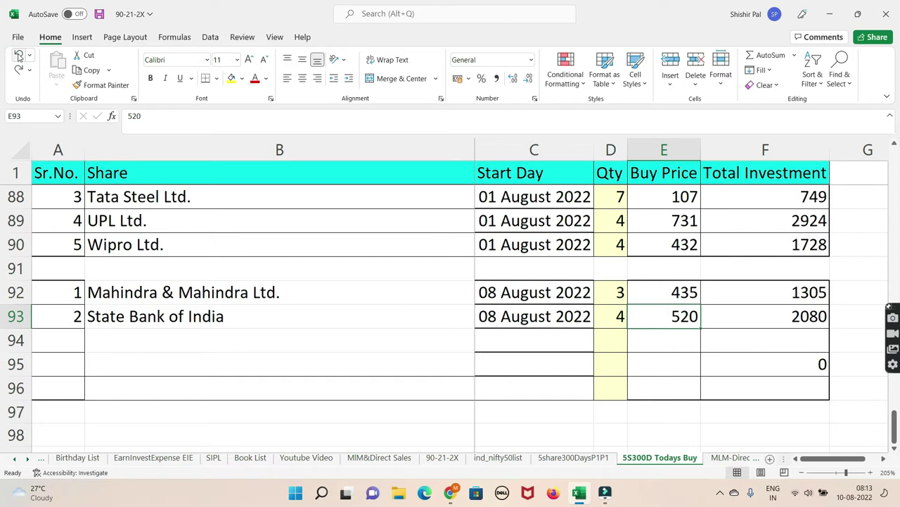
# - Undo the cleared row 94 entries: Sr.No. 3, Adani Ports and Special Economic Zone Ltd., 08 August 2022, Qty 2, Buy Price 801, Total Investment
pyautogui.click(19, 56)
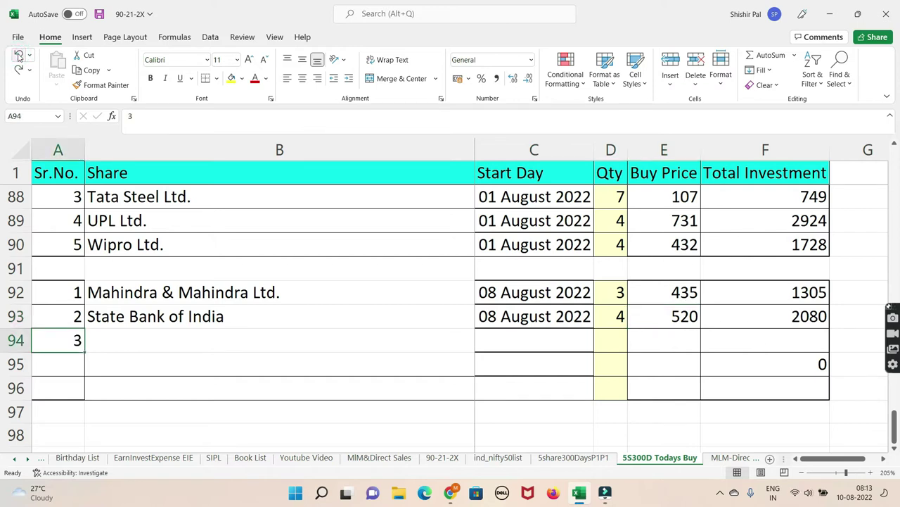
pyautogui.click(19, 56)
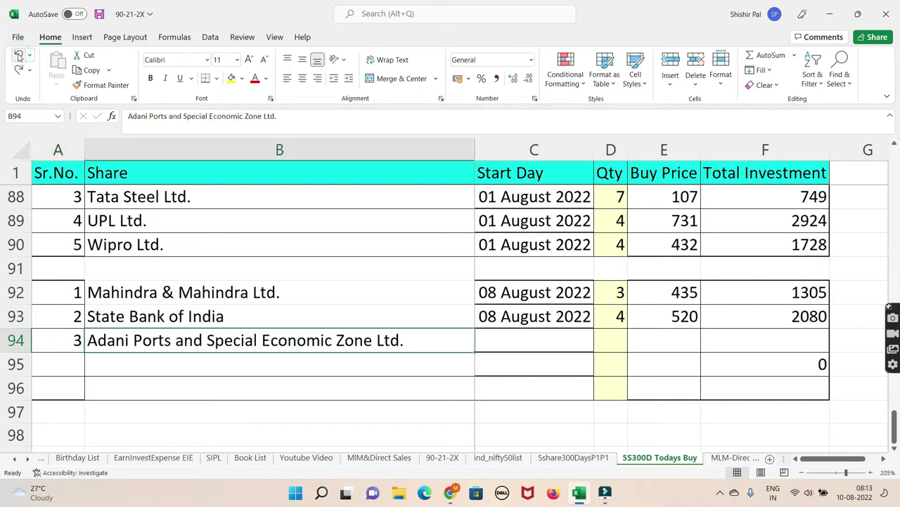
pyautogui.click(19, 56)
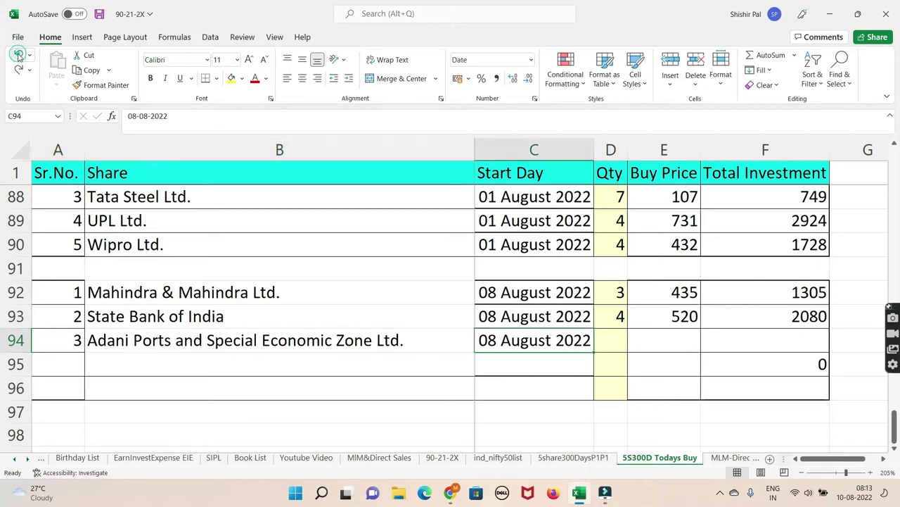
pyautogui.click(19, 56)
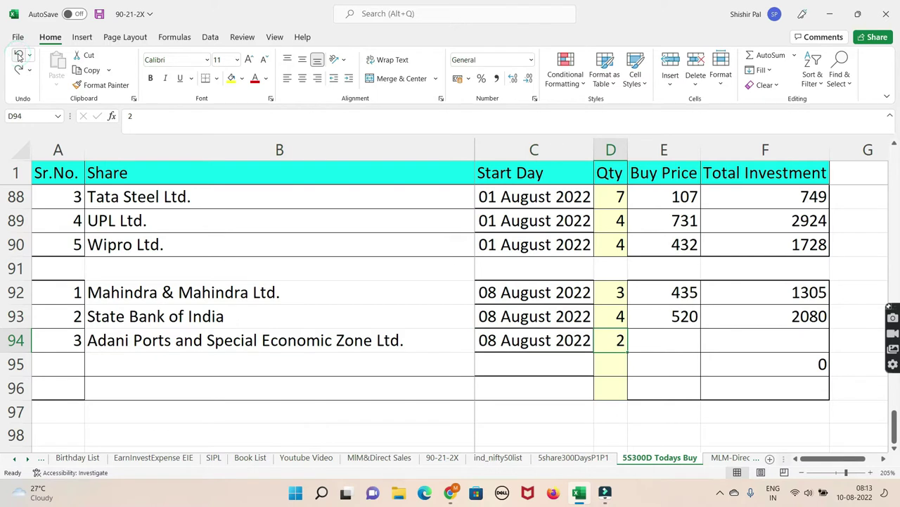
pyautogui.click(19, 56)
pyautogui.click(19, 57)
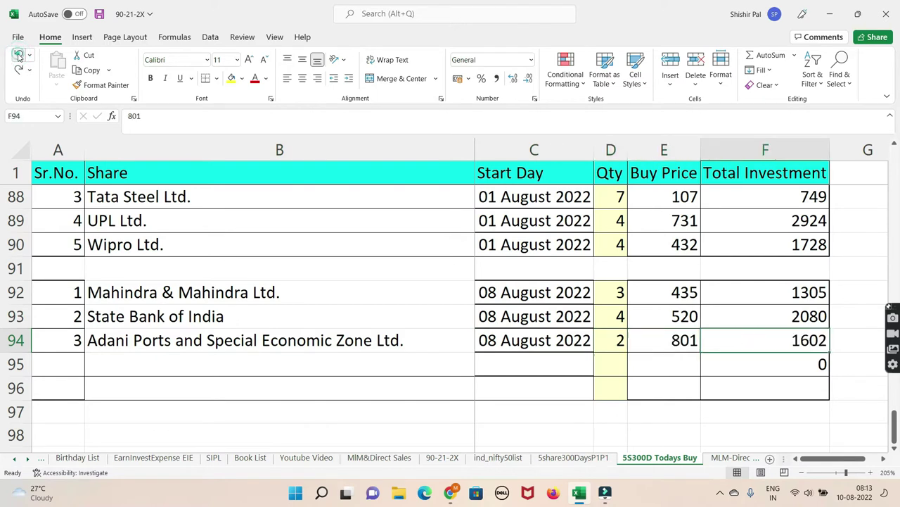
# - Undo the cleared row 95 entries: Sr.No. 4, Bajaj Finance Ltd., 08 August 2022, Qty 2, Buy Price 7342
pyautogui.click(19, 57)
pyautogui.click(19, 57)
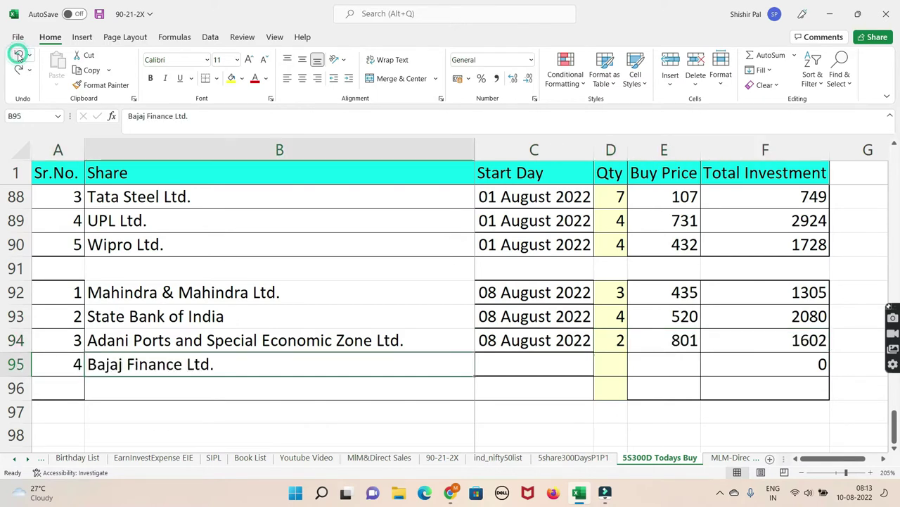
pyautogui.click(19, 56)
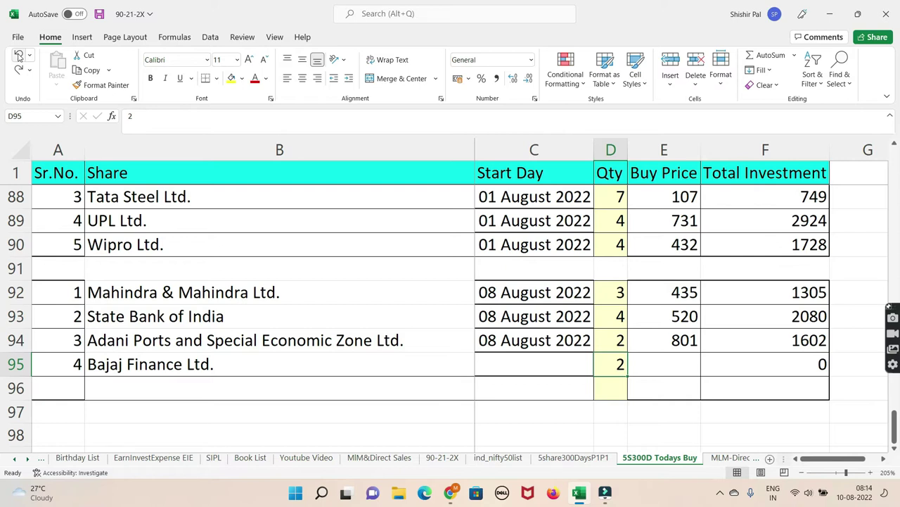
pyautogui.click(18, 55)
pyautogui.click(19, 55)
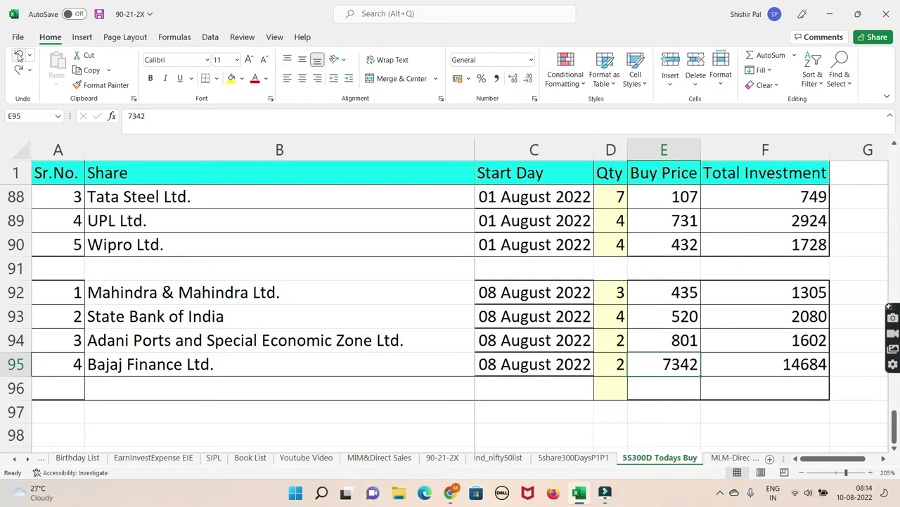
# - Undo the cleared row 96 entries: Sr.No. 5, Wipro Ltd., 08 August 2022, Qty 2, Buy Price 435, and the Total Investment formula =D96*E96
pyautogui.click(19, 55)
pyautogui.click(18, 55)
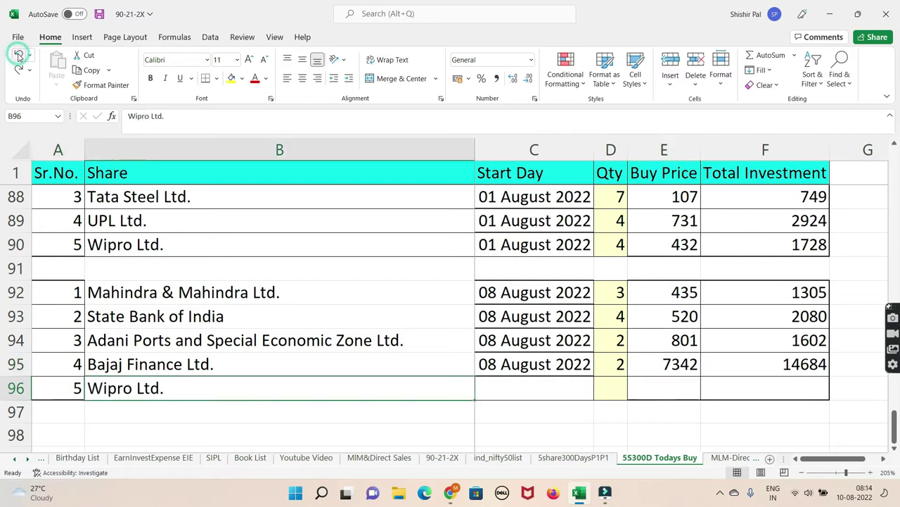
pyautogui.click(19, 55)
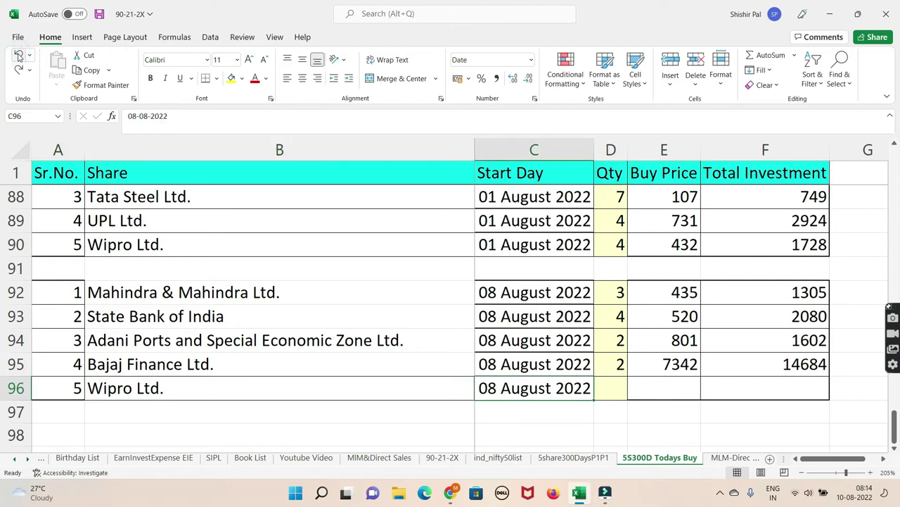
pyautogui.click(18, 55)
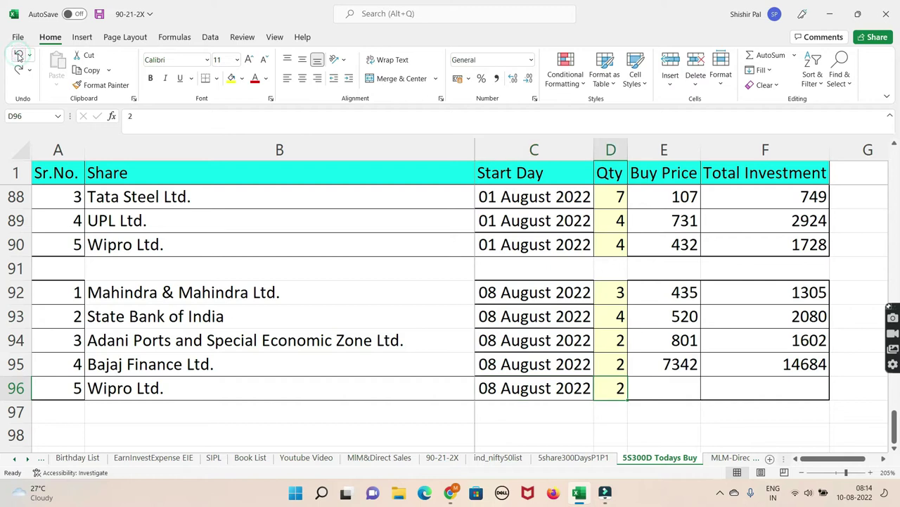
pyautogui.click(18, 55)
pyautogui.click(18, 55)
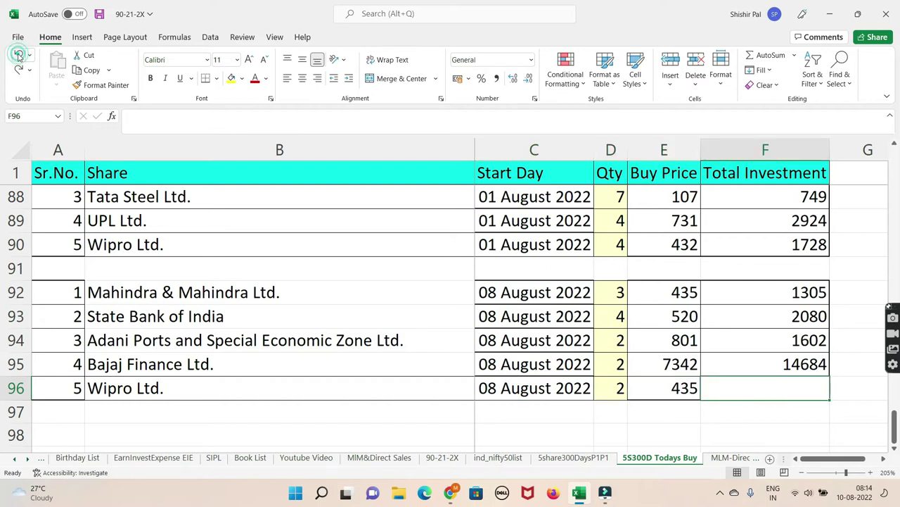
pyautogui.click(18, 55)
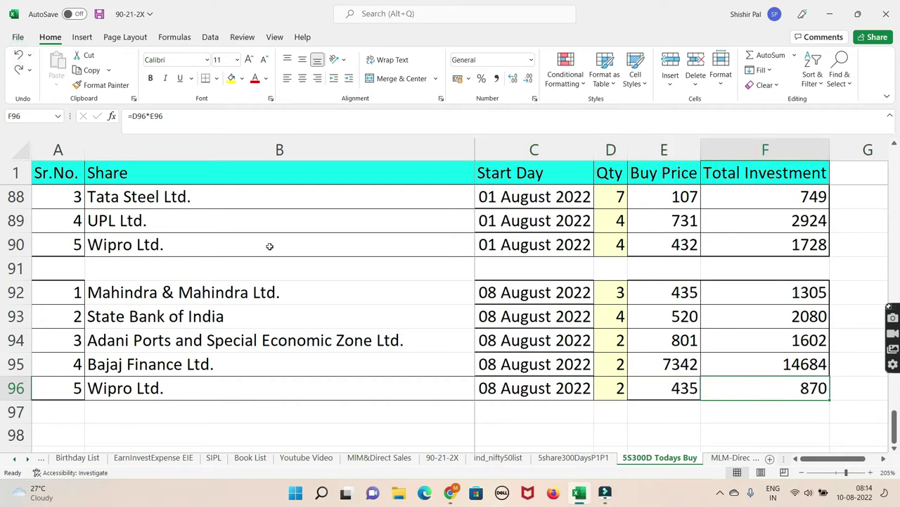
# - Switch to the Kite holdings page in Chrome and examine the net change values down to ADANIENT
pyautogui.click(451, 492)
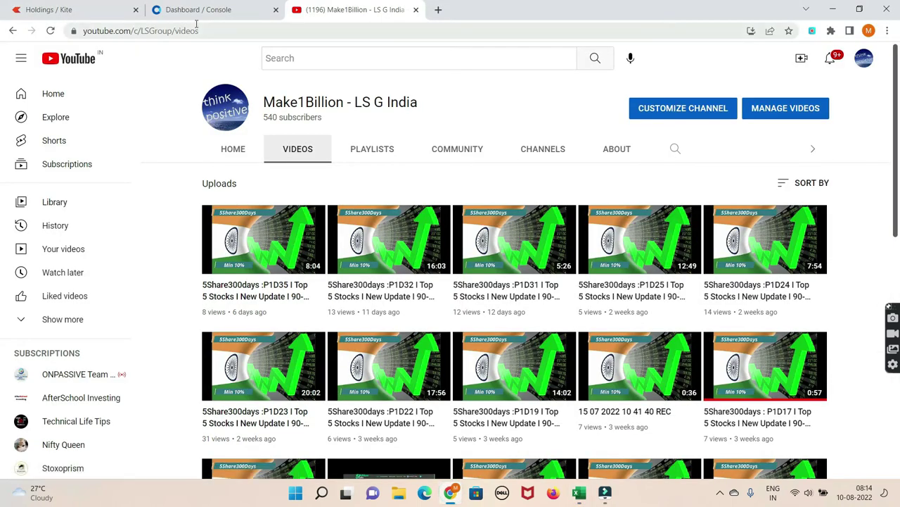
pyautogui.click(77, 11)
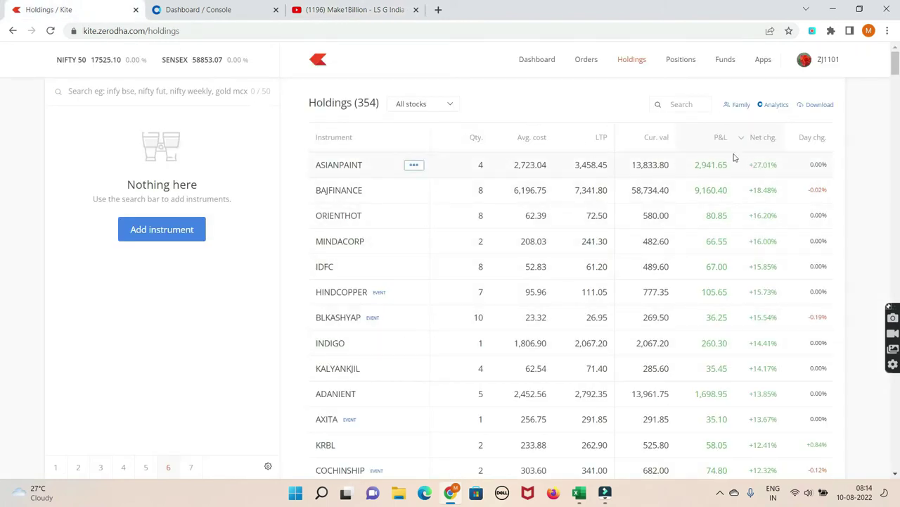
pyautogui.moveTo(774, 188)
pyautogui.moveTo(756, 394)
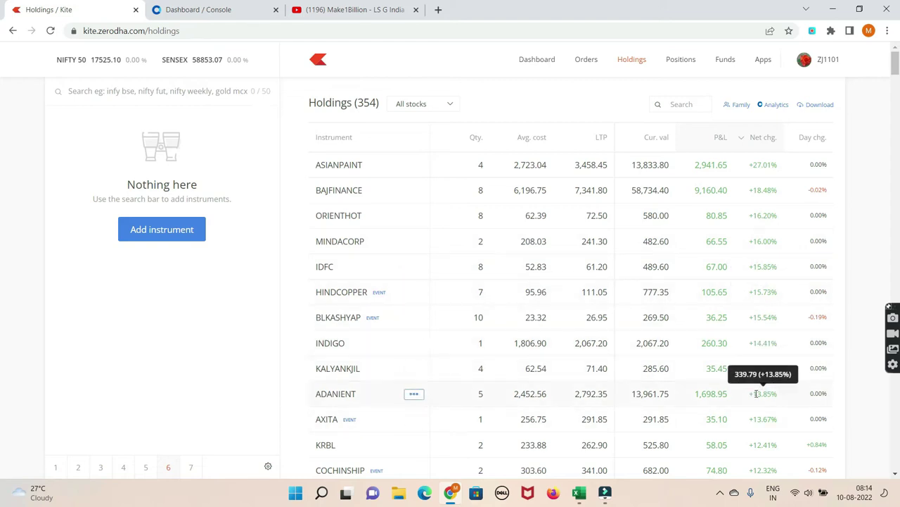
# - Close the Dashboard / Console page and return to the Kite holdings page
pyautogui.click(210, 12)
pyautogui.click(276, 9)
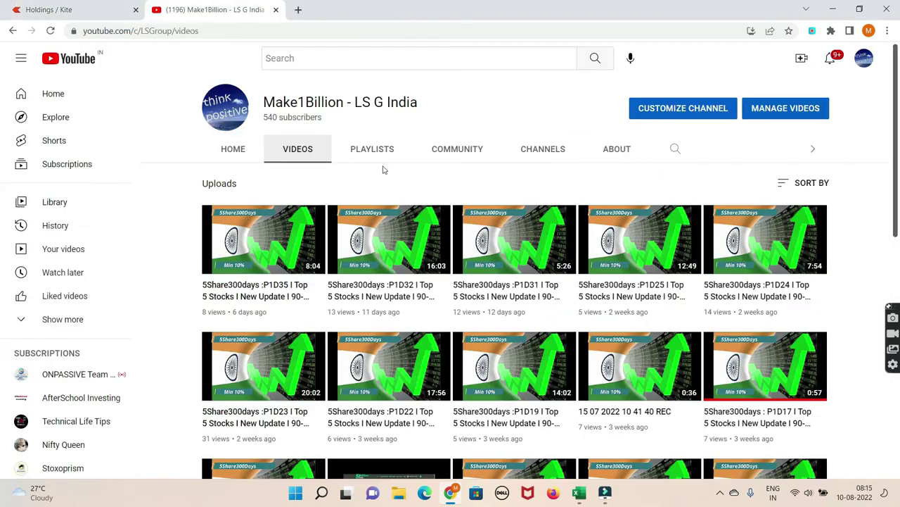
pyautogui.click(65, 10)
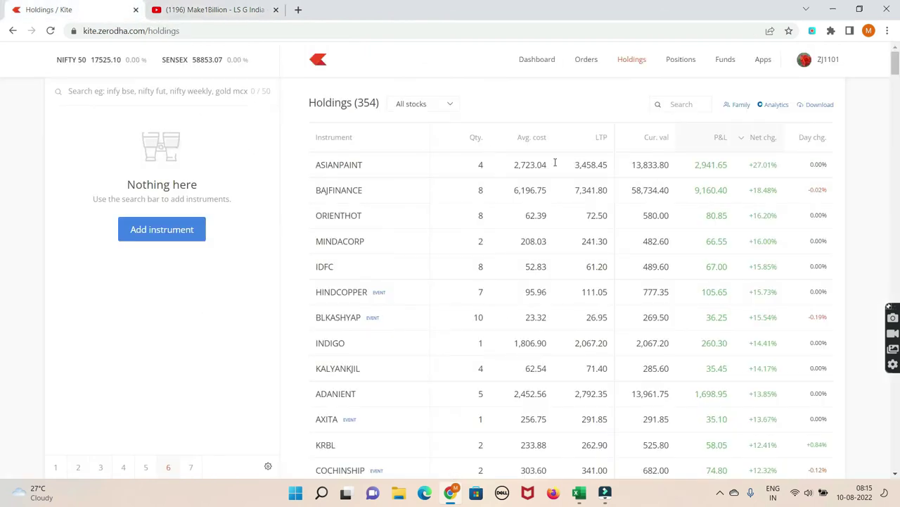
# - Search the instruments for "wipro" and add the WIPRO stock to watchlist 6
pyautogui.click(94, 102)
pyautogui.write('wipro')
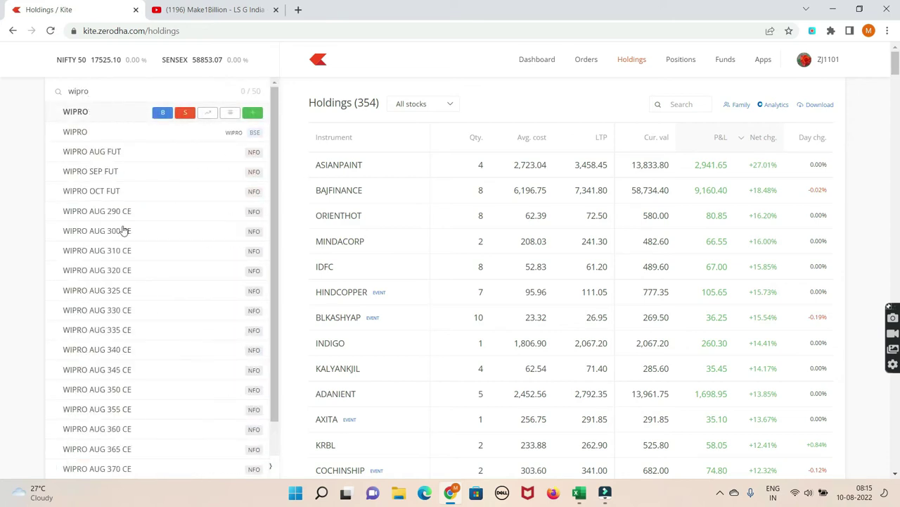
pyautogui.click(97, 111)
# - Open the Fundamentals view for WIPRO from the watchlist
pyautogui.moveTo(256, 120)
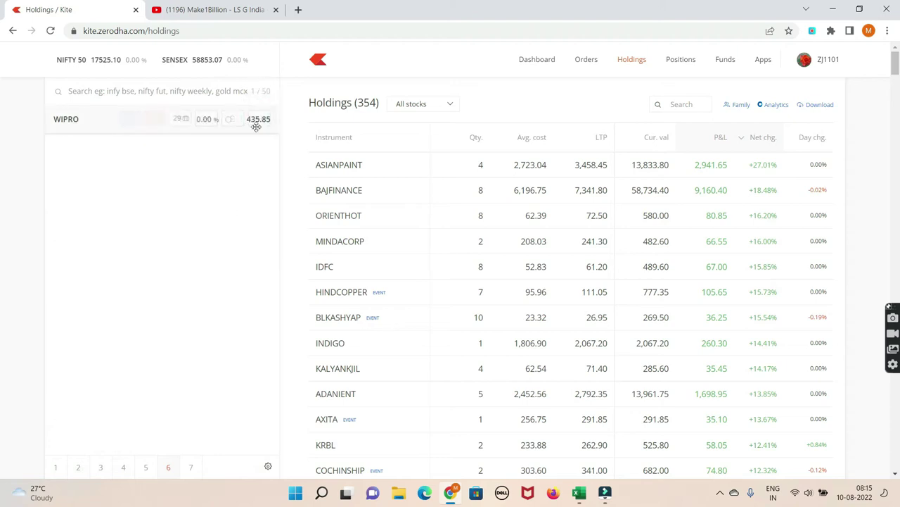
pyautogui.click(257, 121)
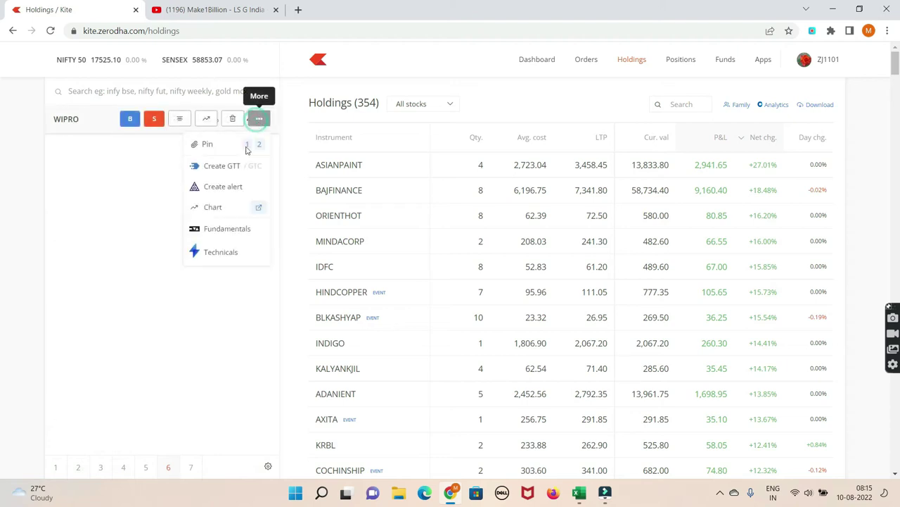
pyautogui.click(223, 232)
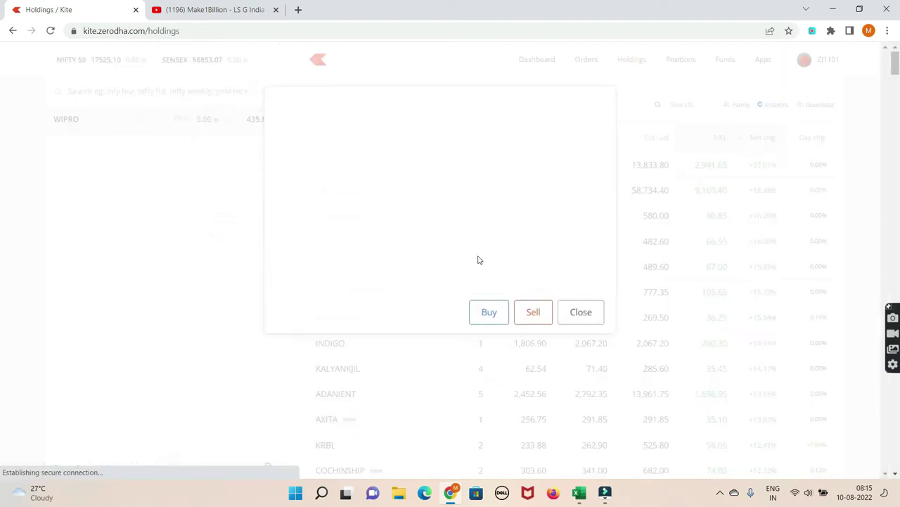